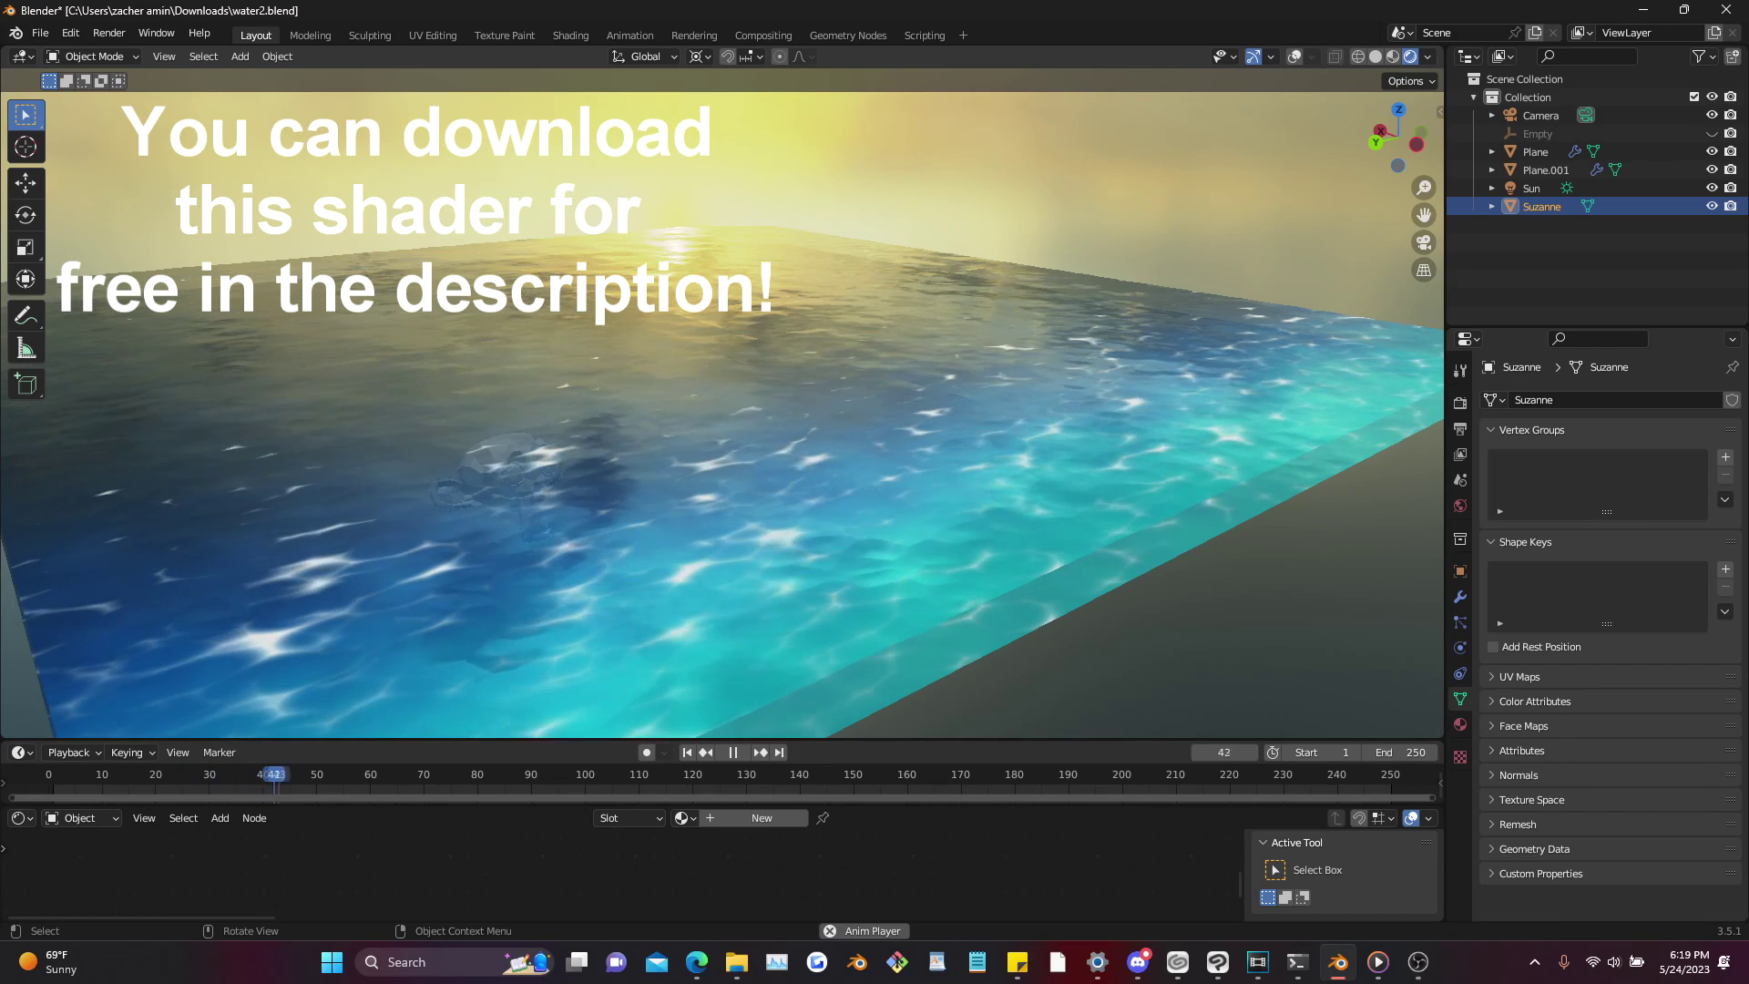
Step: Try moving the Suzanne monkey head through the water
{"action": "key", "text": "g"}
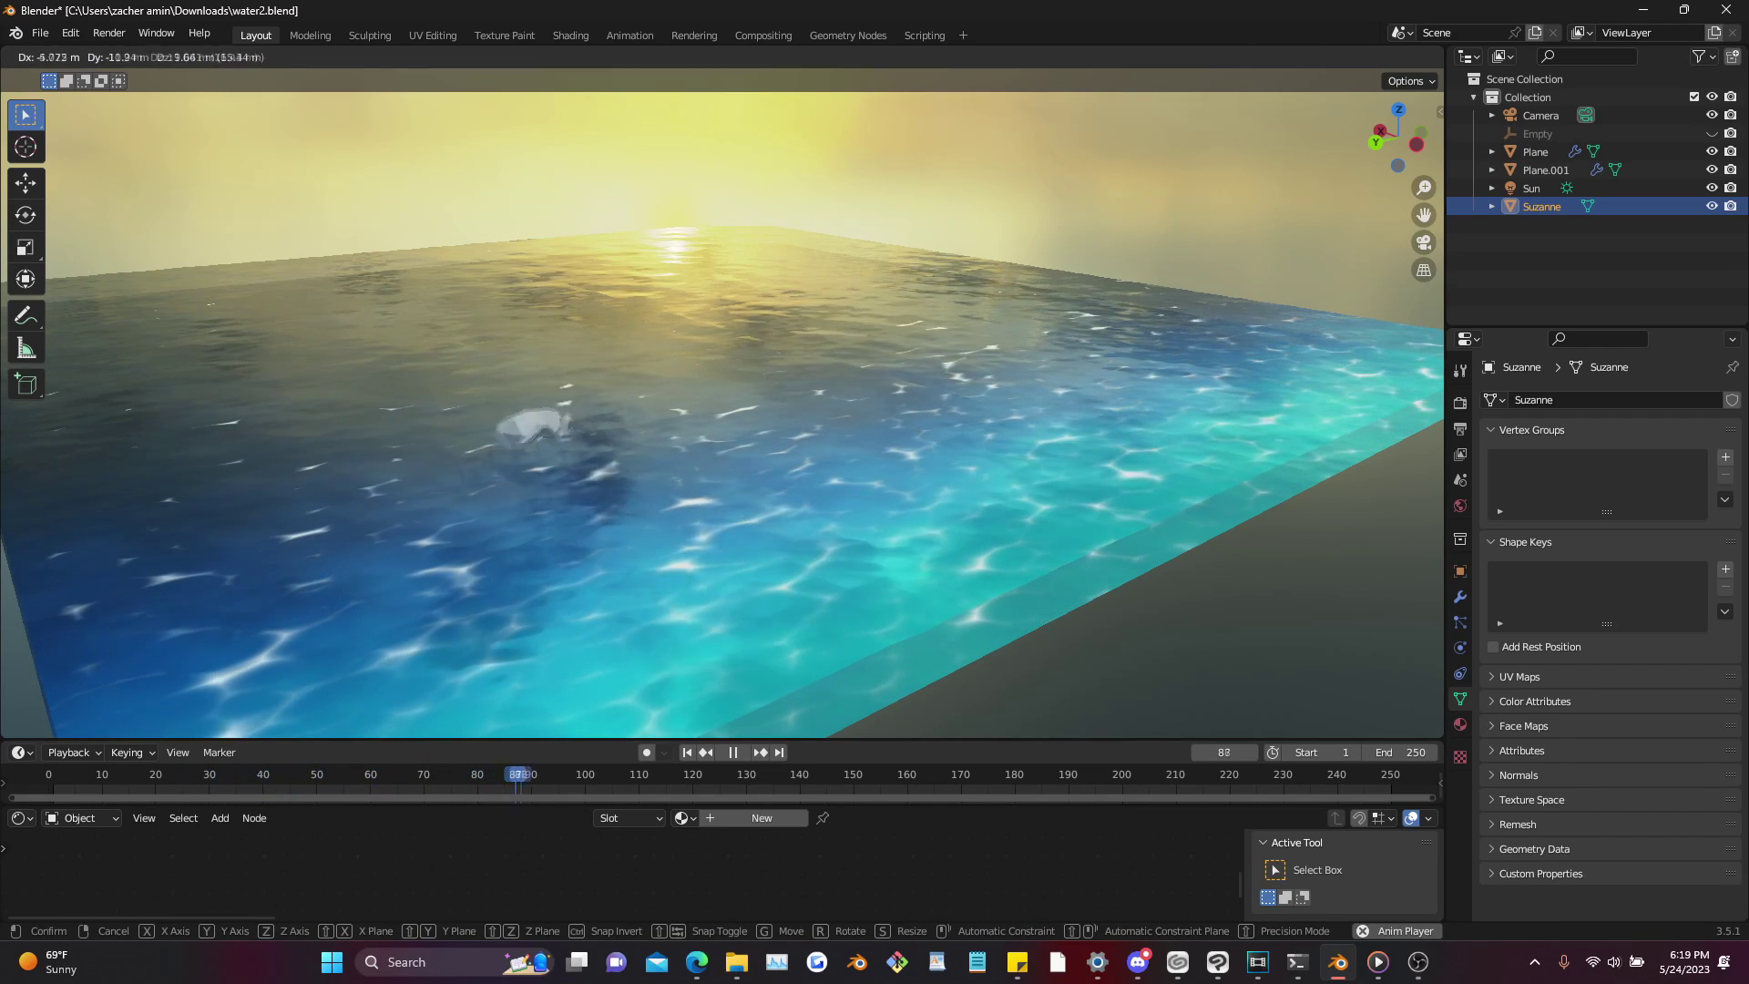
{"action": "key", "text": "Escape"}
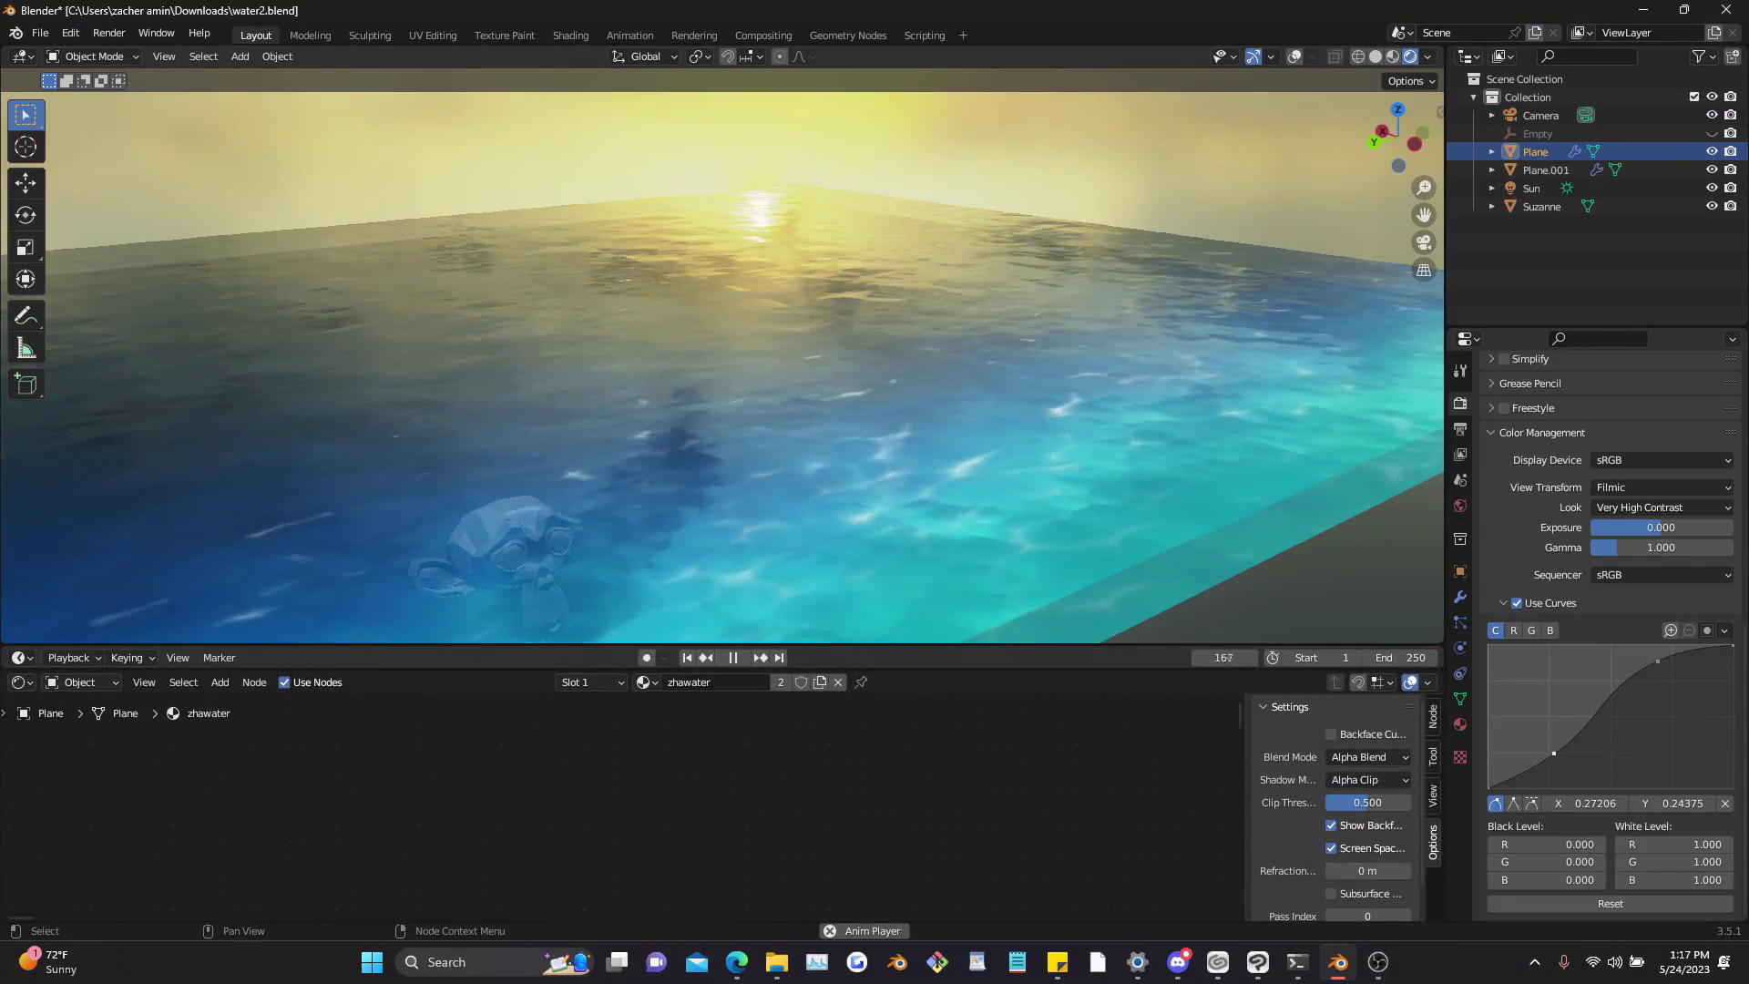
Step: Bring the zhawater material's node group into close view and give the node area more height
{"action": "key", "text": "Home"}
{"action": "middle_click_drag", "start_coordinate": [430, 840], "coordinate": [620, 809]}
{"action": "scroll", "coordinate": [619, 809], "scroll_direction": "up", "scroll_amount": 8}
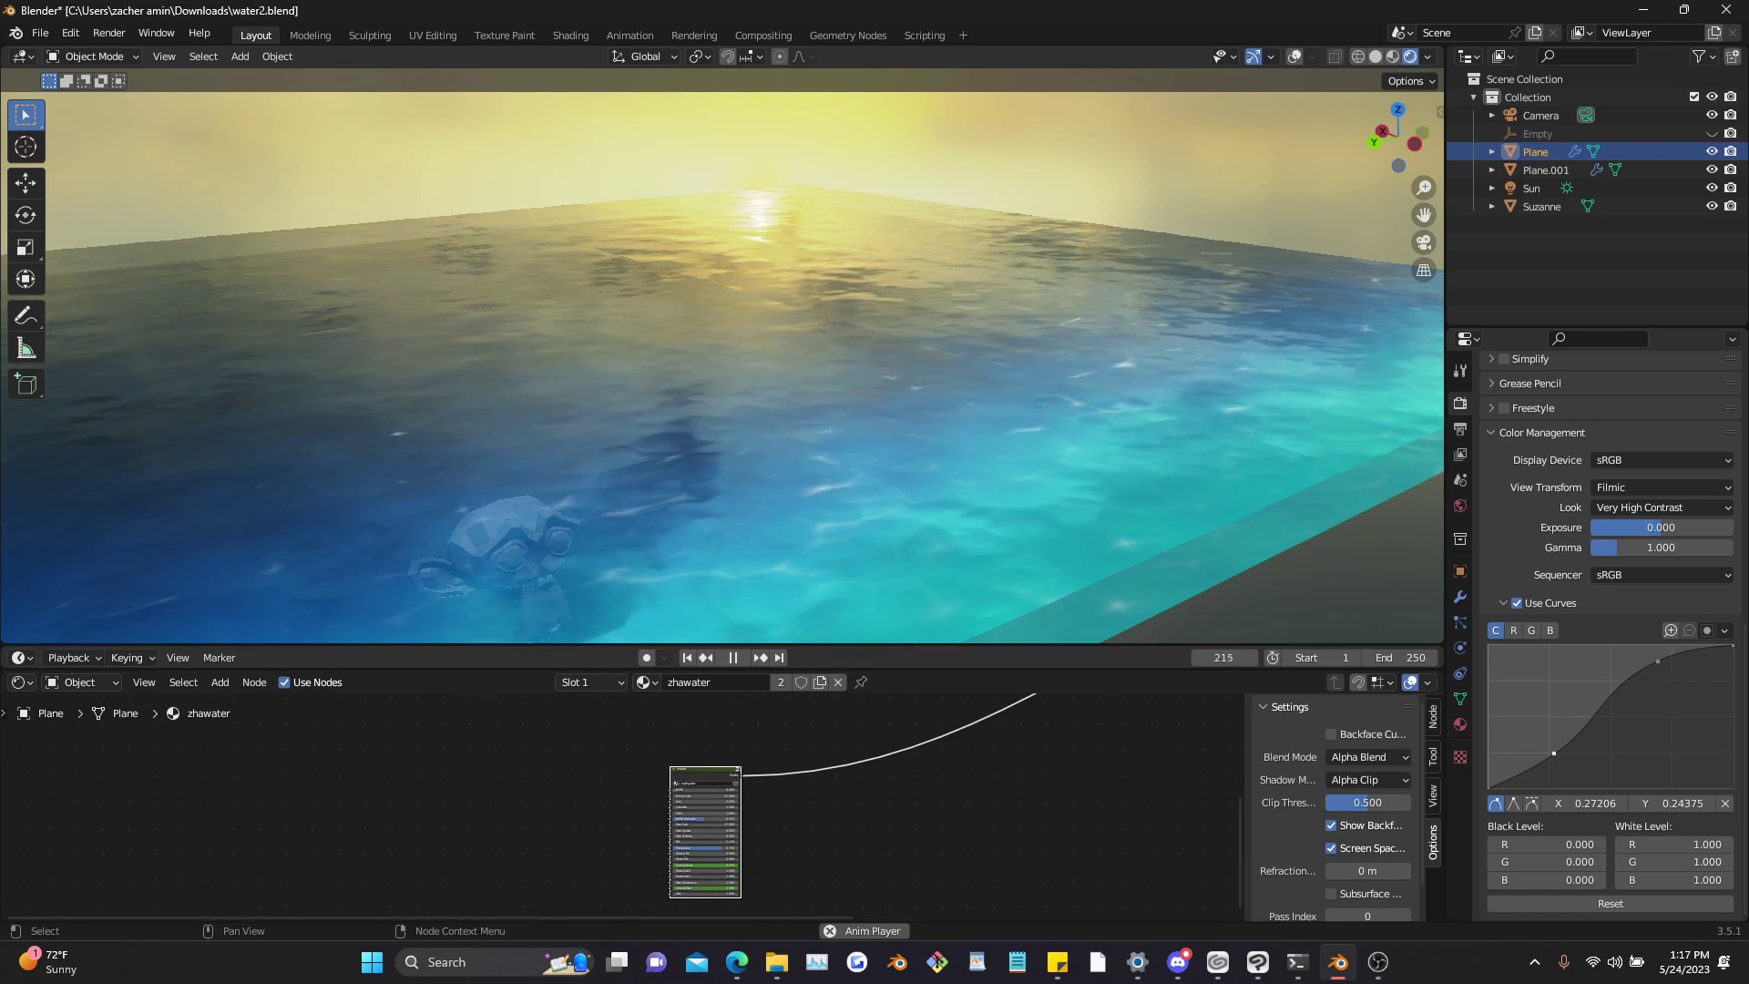
{"action": "middle_click_drag", "start_coordinate": [674, 820], "coordinate": [625, 822]}
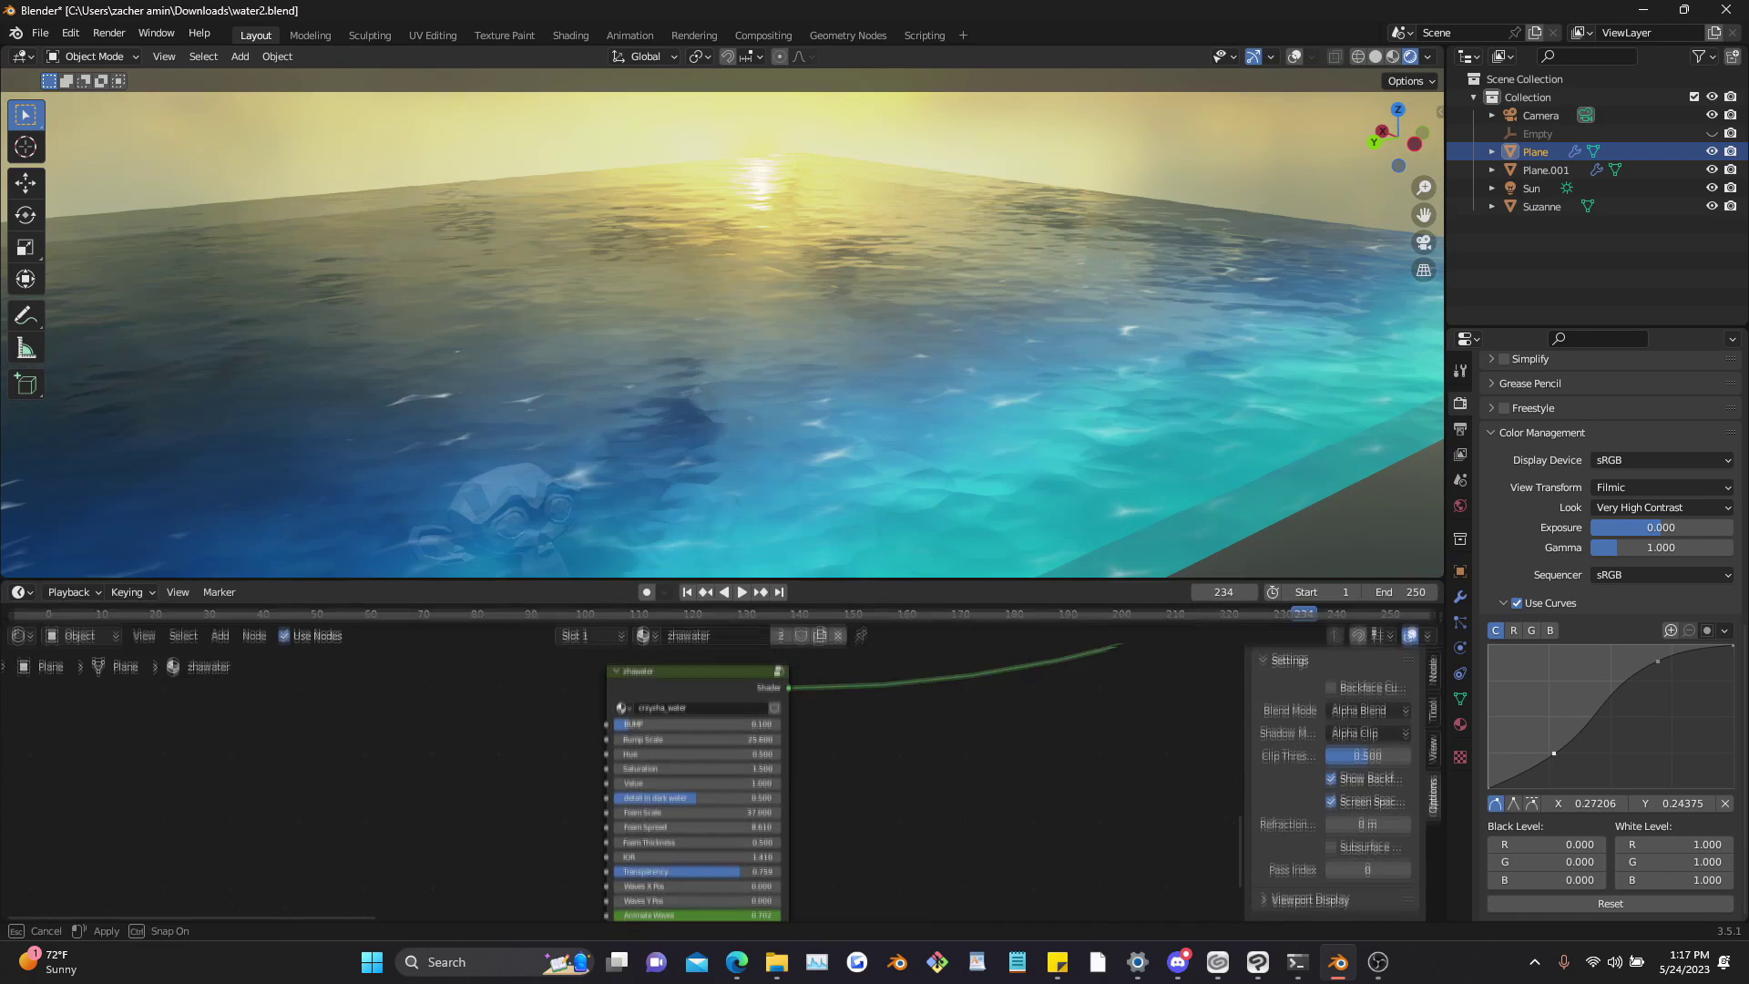
{"action": "left_click_drag", "start_coordinate": [629, 620], "coordinate": [628, 605]}
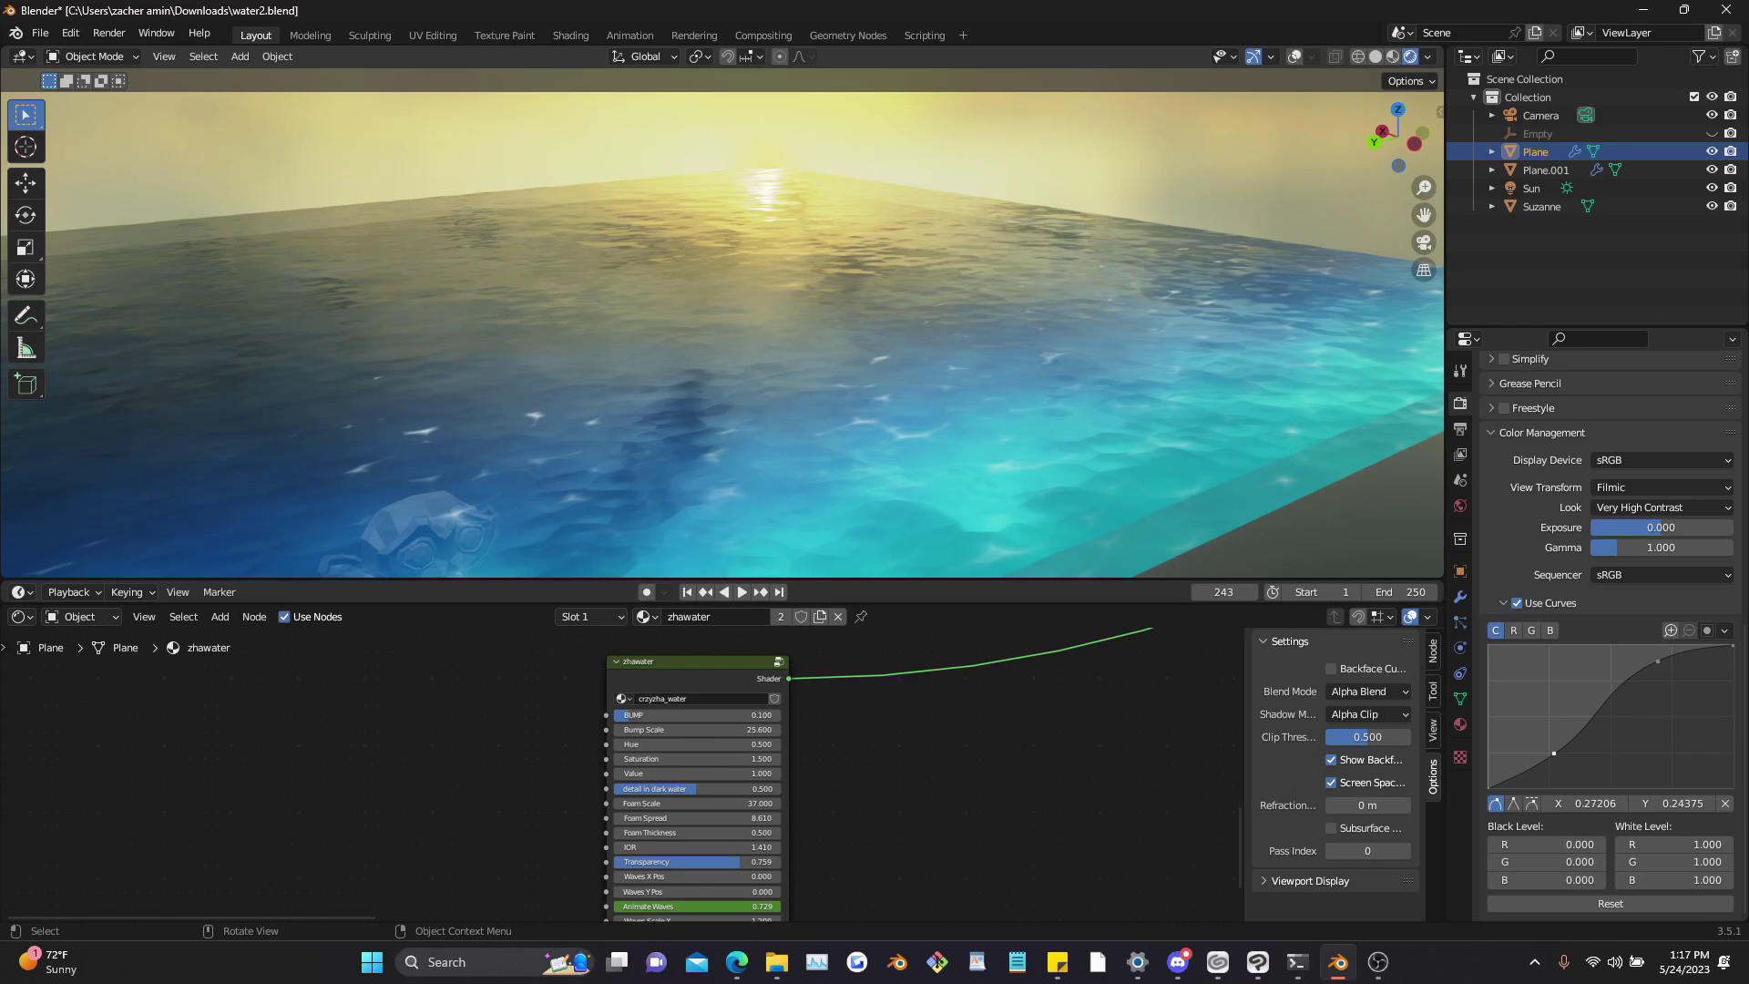
Step: Examine the World's HDR background and its strength, and the scene's Color Management look and curves
{"action": "left_click", "coordinate": [1461, 506]}
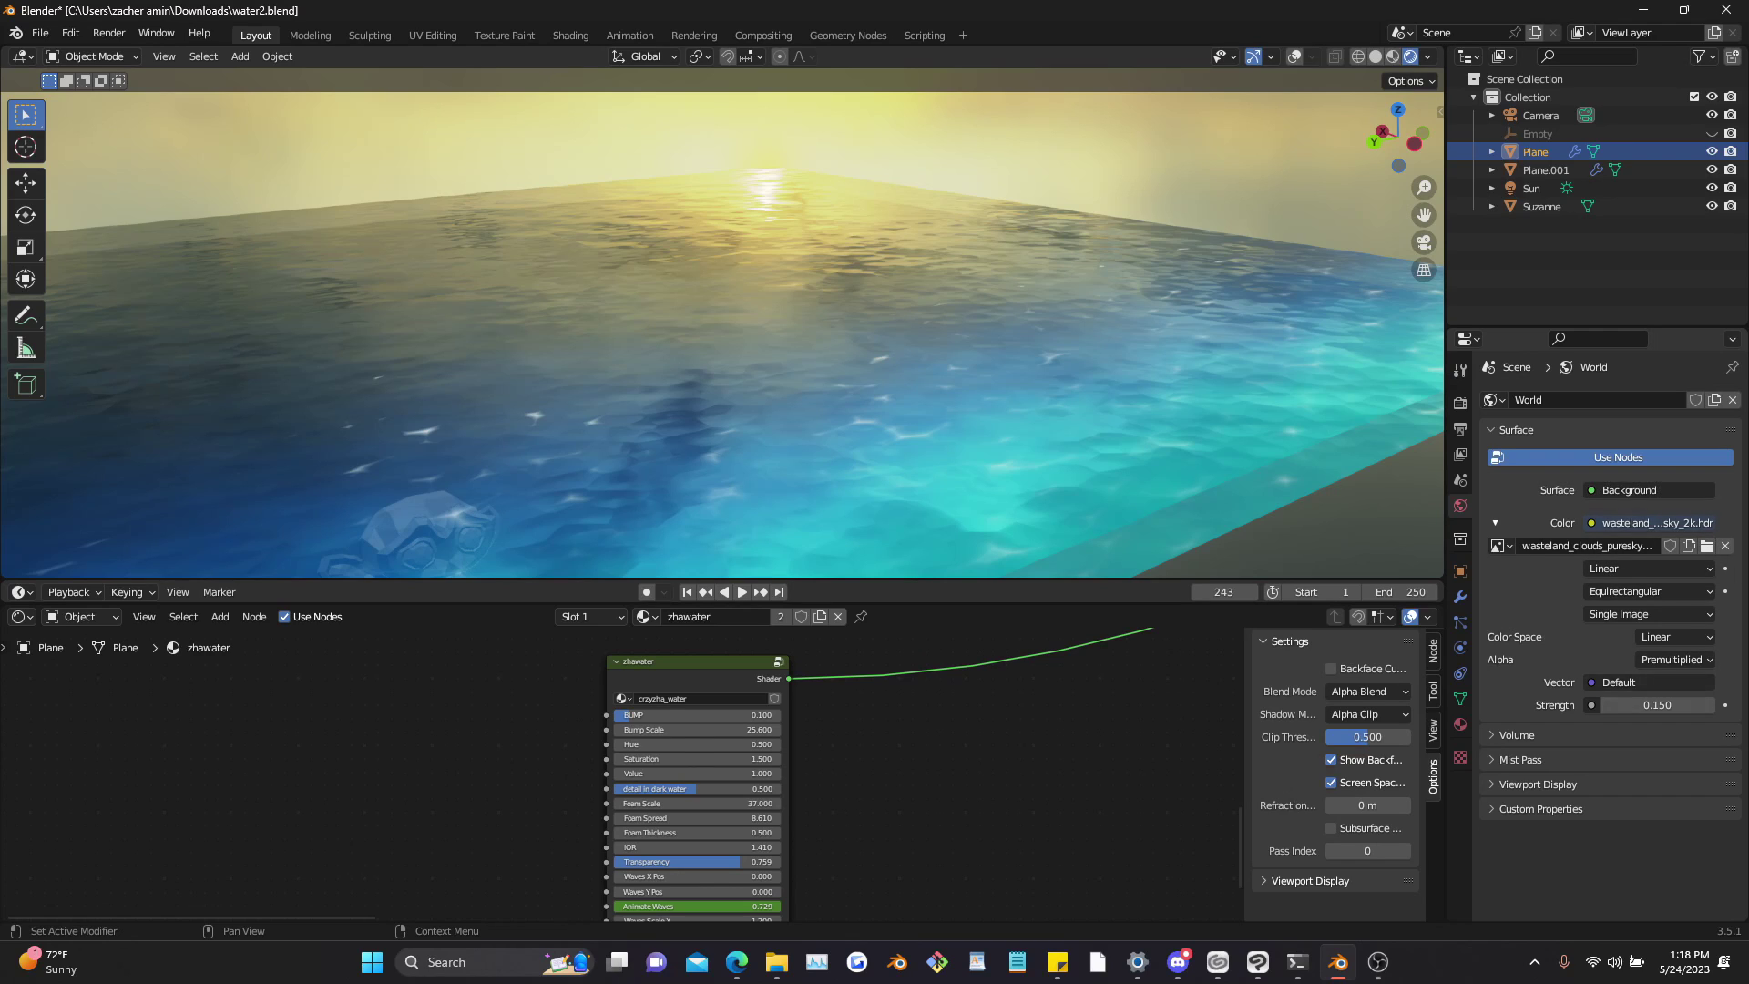
{"action": "mouse_move", "coordinate": [1658, 705]}
{"action": "left_mouse_down"}
{"action": "mouse_move", "coordinate": [1721, 705]}
{"action": "mouse_move", "coordinate": [1654, 705]}
{"action": "left_mouse_up"}
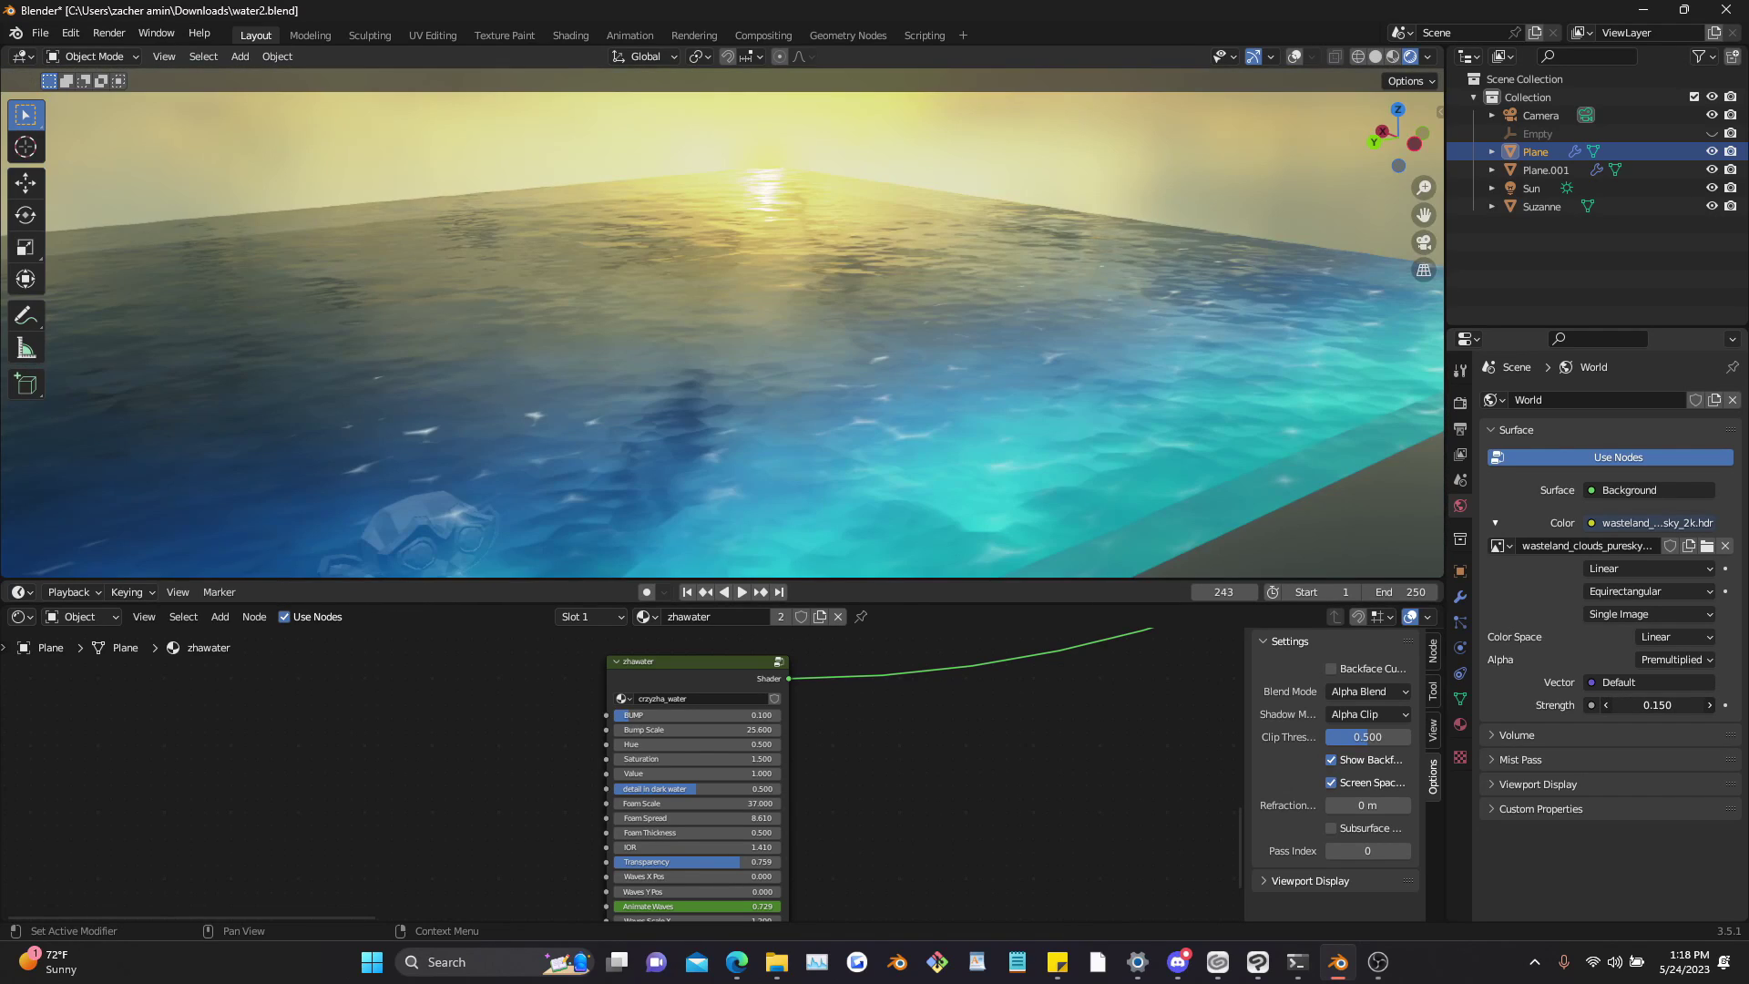
{"action": "left_click", "coordinate": [1461, 429]}
{"action": "scroll", "coordinate": [1609, 638], "scroll_direction": "down", "scroll_amount": 4}
{"action": "left_click", "coordinate": [1461, 404]}
{"action": "scroll", "coordinate": [1609, 638], "scroll_direction": "down", "scroll_amount": 10}
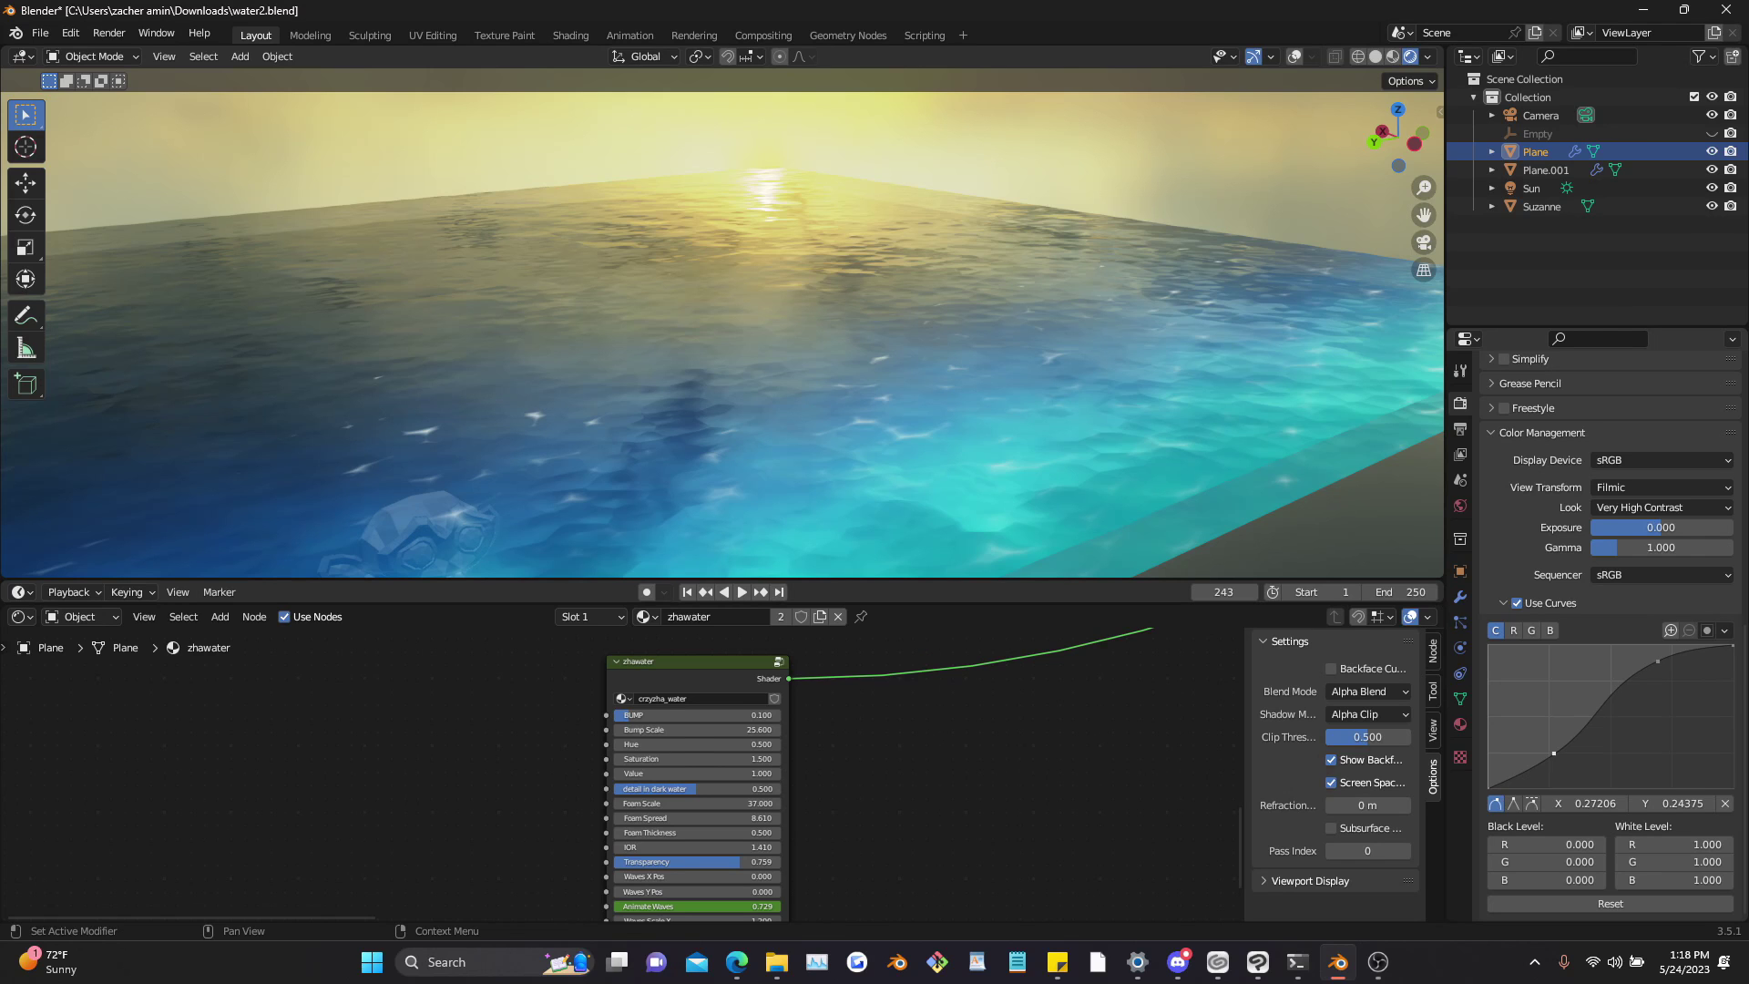
Step: Try a Saturation of 0 on the crzyzha_water node group and undo the change
{"action": "middle_click_drag", "start_coordinate": [729, 365], "coordinate": [727, 361]}
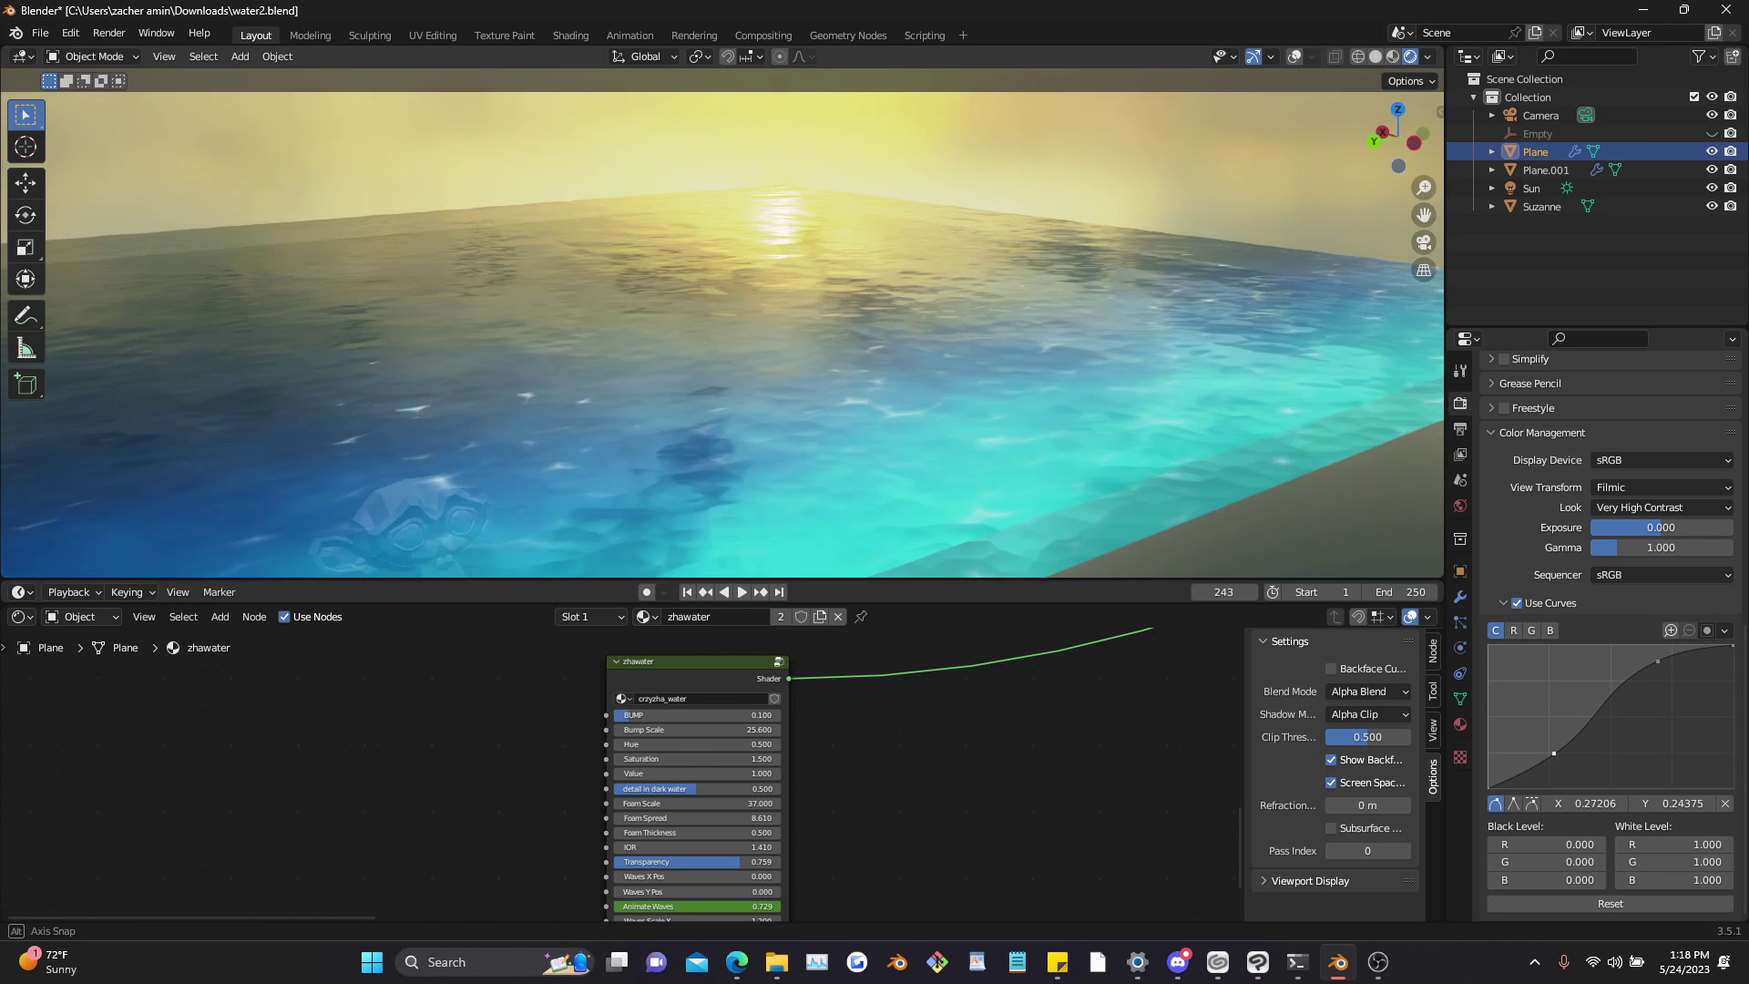
{"action": "scroll", "coordinate": [715, 736], "scroll_direction": "up", "scroll_amount": 4}
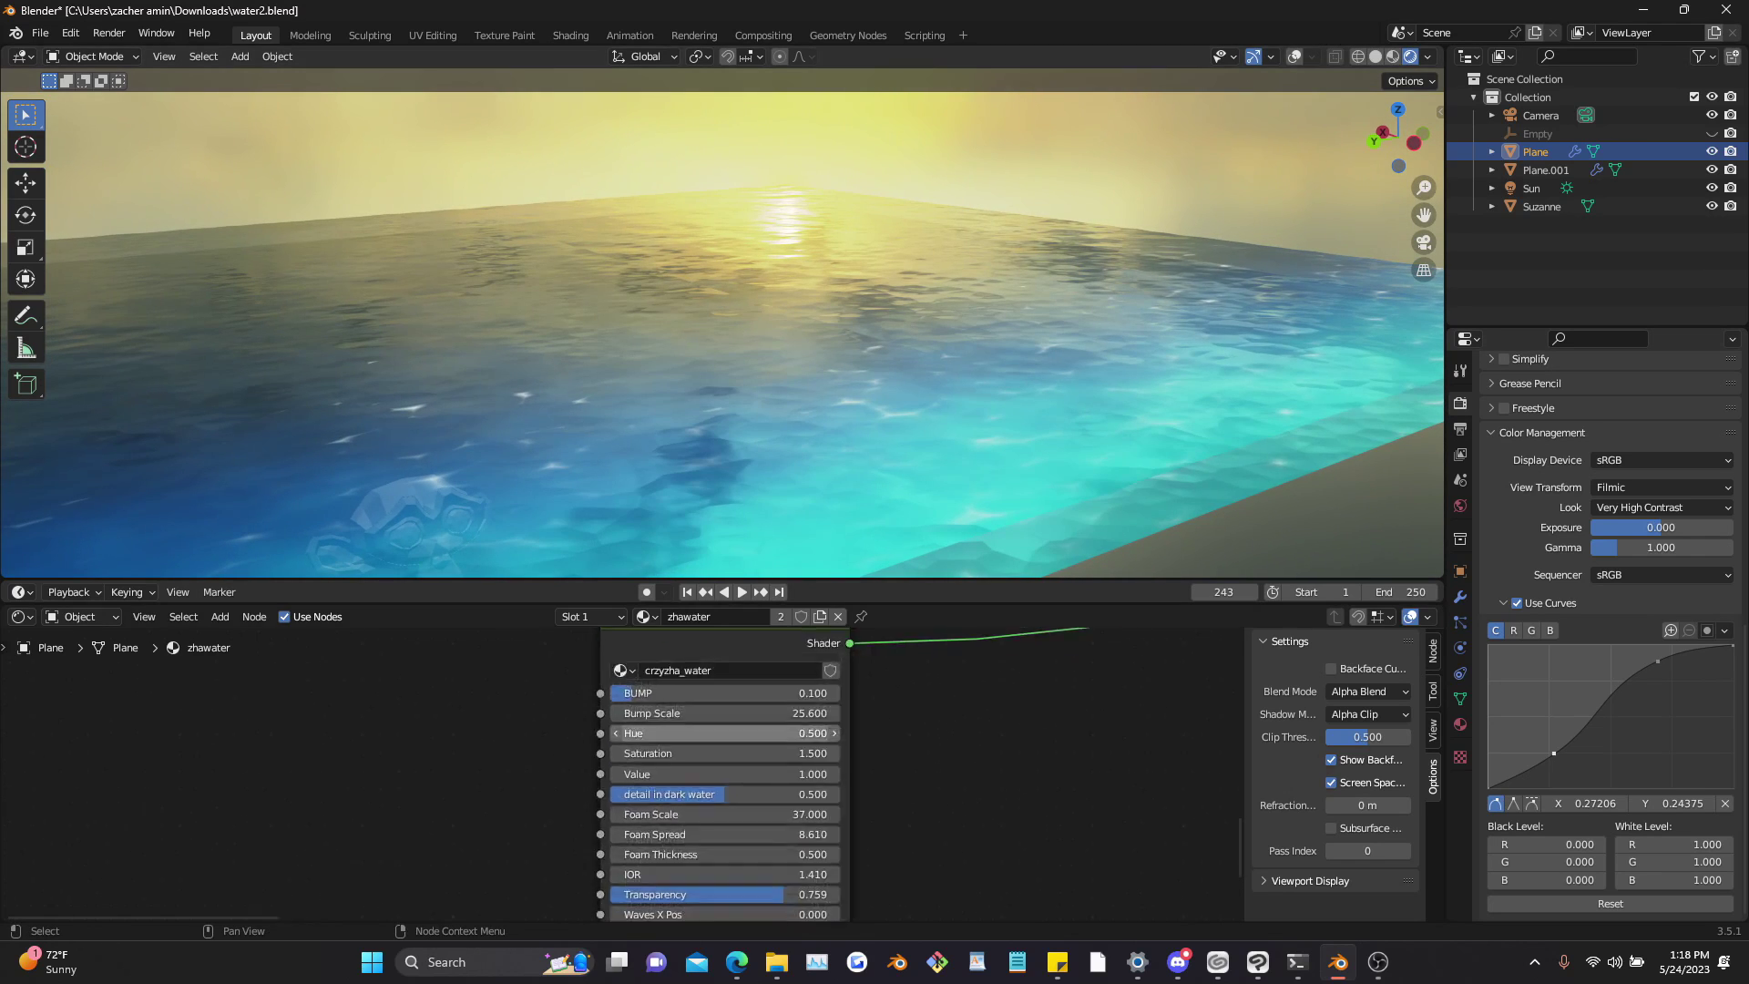
{"action": "scroll", "coordinate": [715, 665], "scroll_direction": "down", "scroll_amount": 2}
{"action": "left_click", "coordinate": [715, 649]}
{"action": "middle_click_drag", "start_coordinate": [715, 649], "coordinate": [722, 628]}
{"action": "mouse_move", "coordinate": [720, 697]}
{"action": "middle_mouse_down"}
{"action": "mouse_move", "coordinate": [744, 646]}
{"action": "mouse_move", "coordinate": [730, 677]}
{"action": "middle_mouse_up"}
{"action": "left_click_drag", "start_coordinate": [729, 664], "coordinate": [637, 715]}
{"action": "key", "text": "ctrl+z"}
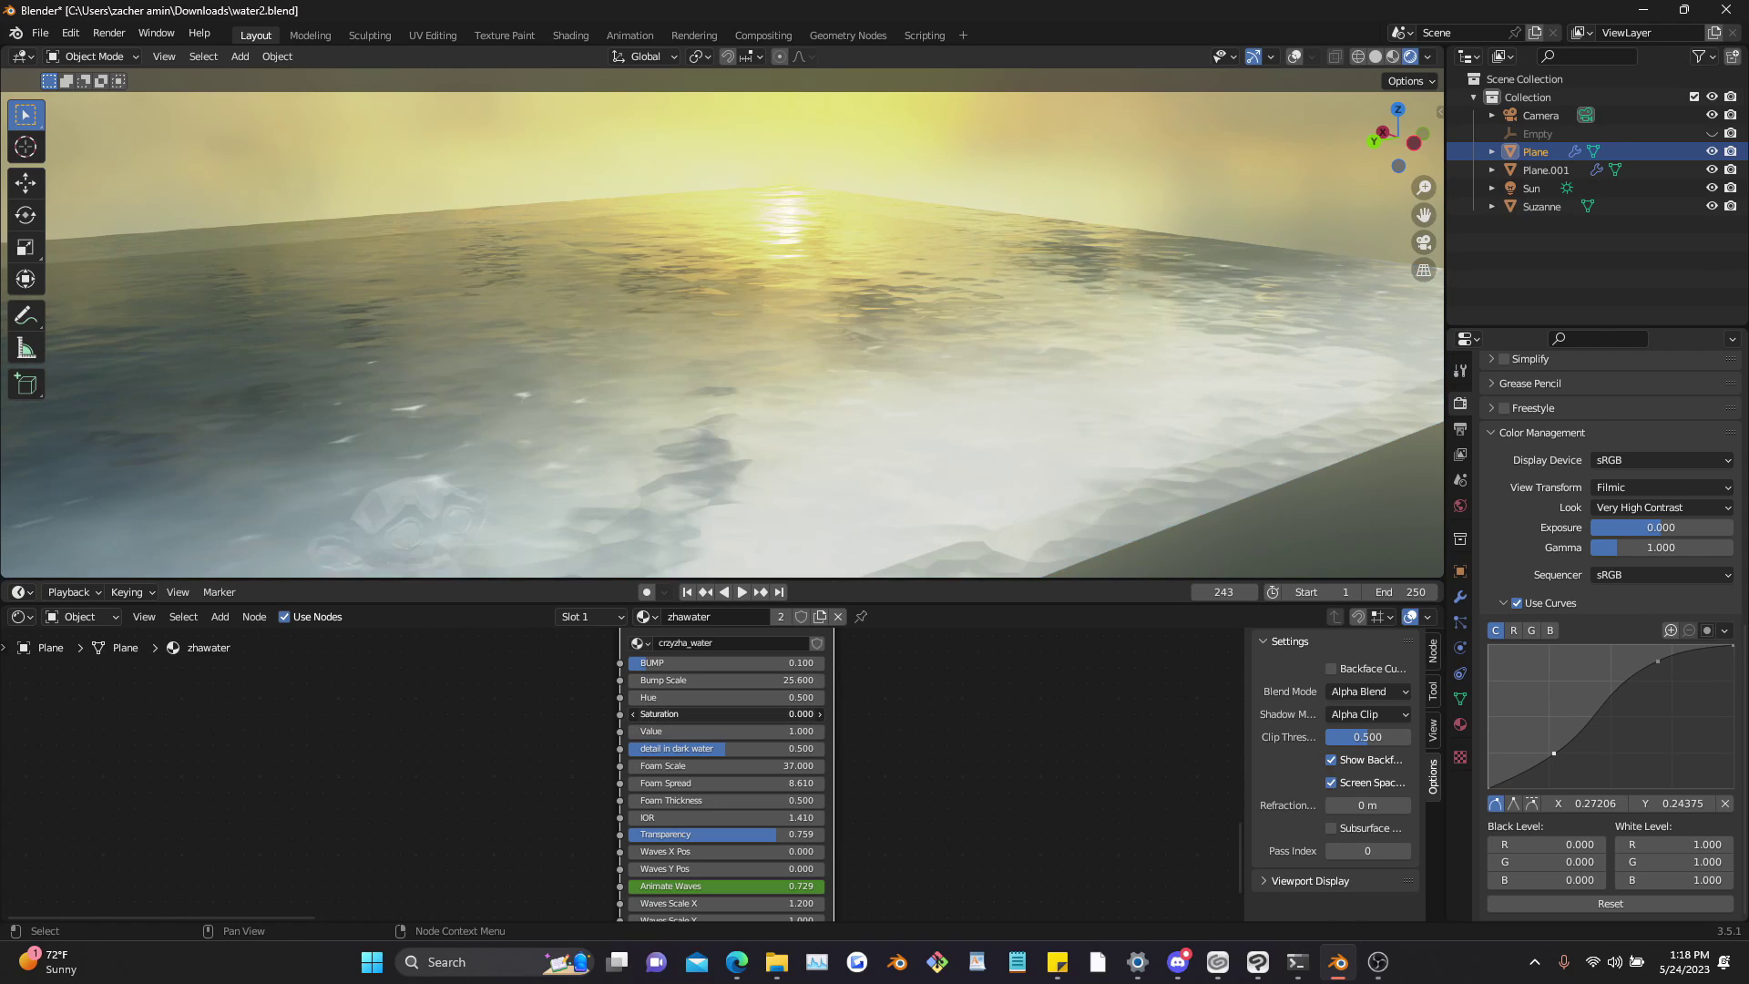
{"action": "mouse_move", "coordinate": [729, 401]}
{"action": "middle_mouse_down"}
{"action": "mouse_move", "coordinate": [762, 397]}
{"action": "mouse_move", "coordinate": [734, 402]}
{"action": "middle_mouse_up"}
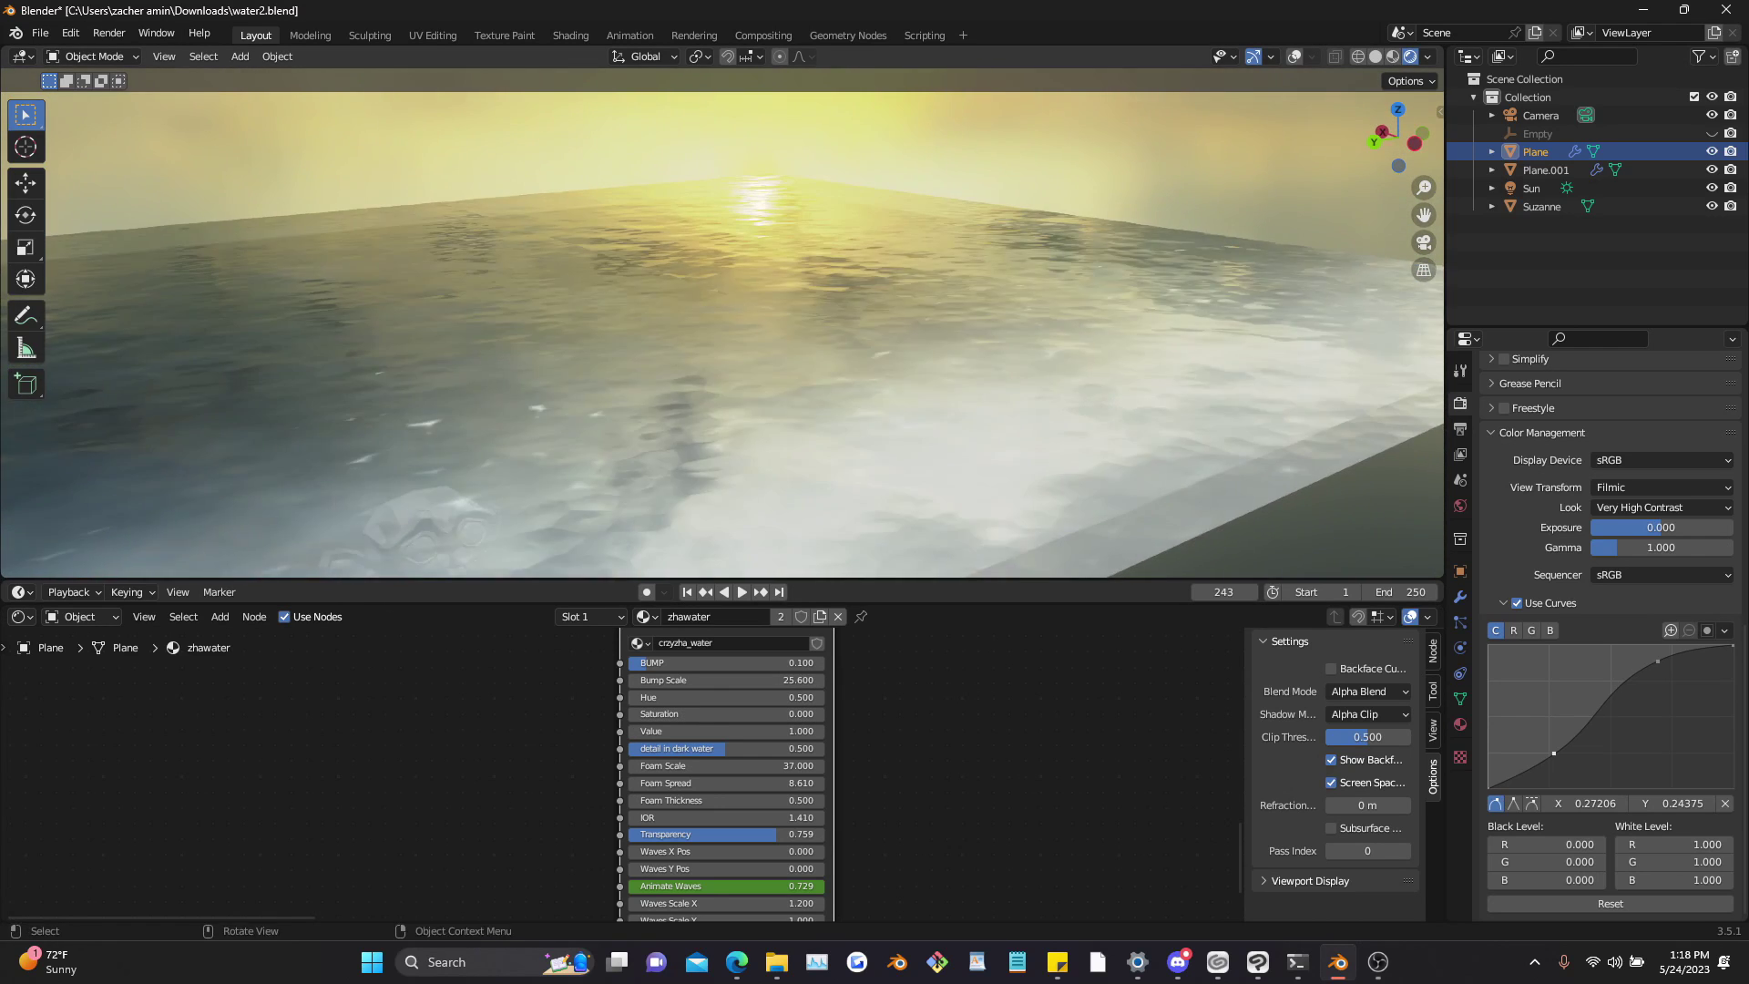
{"action": "key", "text": "ctrl+z"}
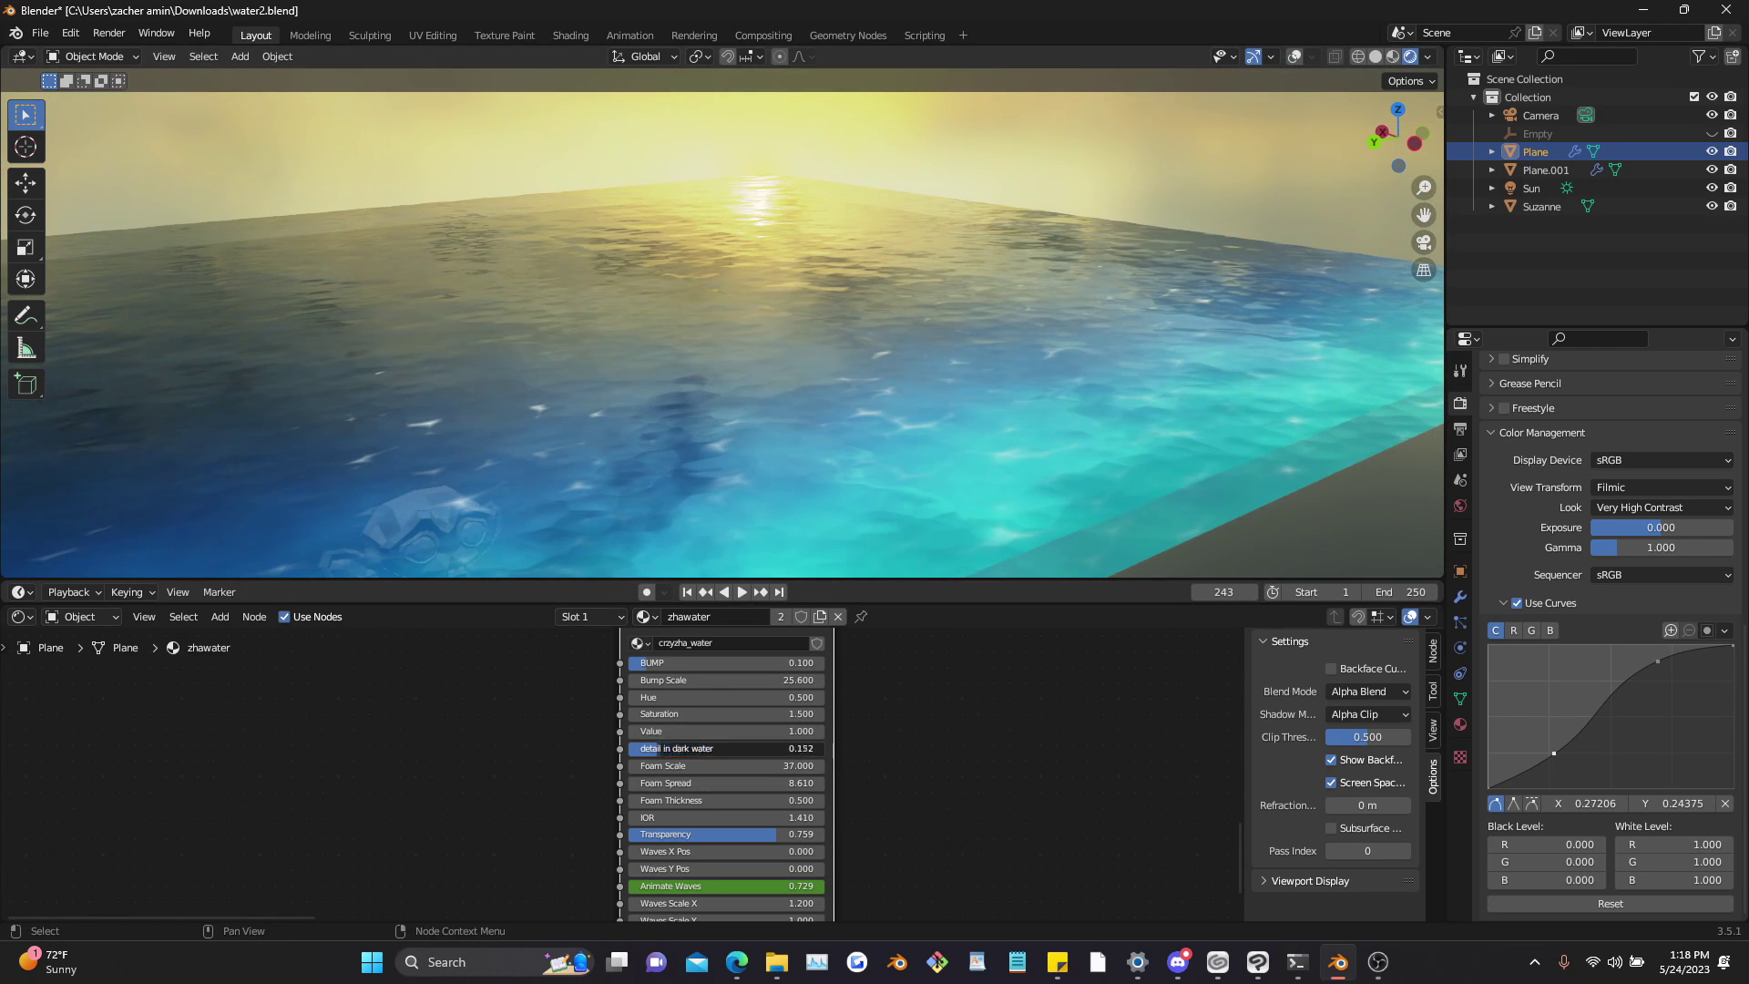
Step: Try lowering the node group's detail in dark water to about 0.152 and varying its foam settings, reverting each change
{"action": "left_click_drag", "start_coordinate": [729, 767], "coordinate": [634, 767]}
{"action": "key", "text": "ctrl+z"}
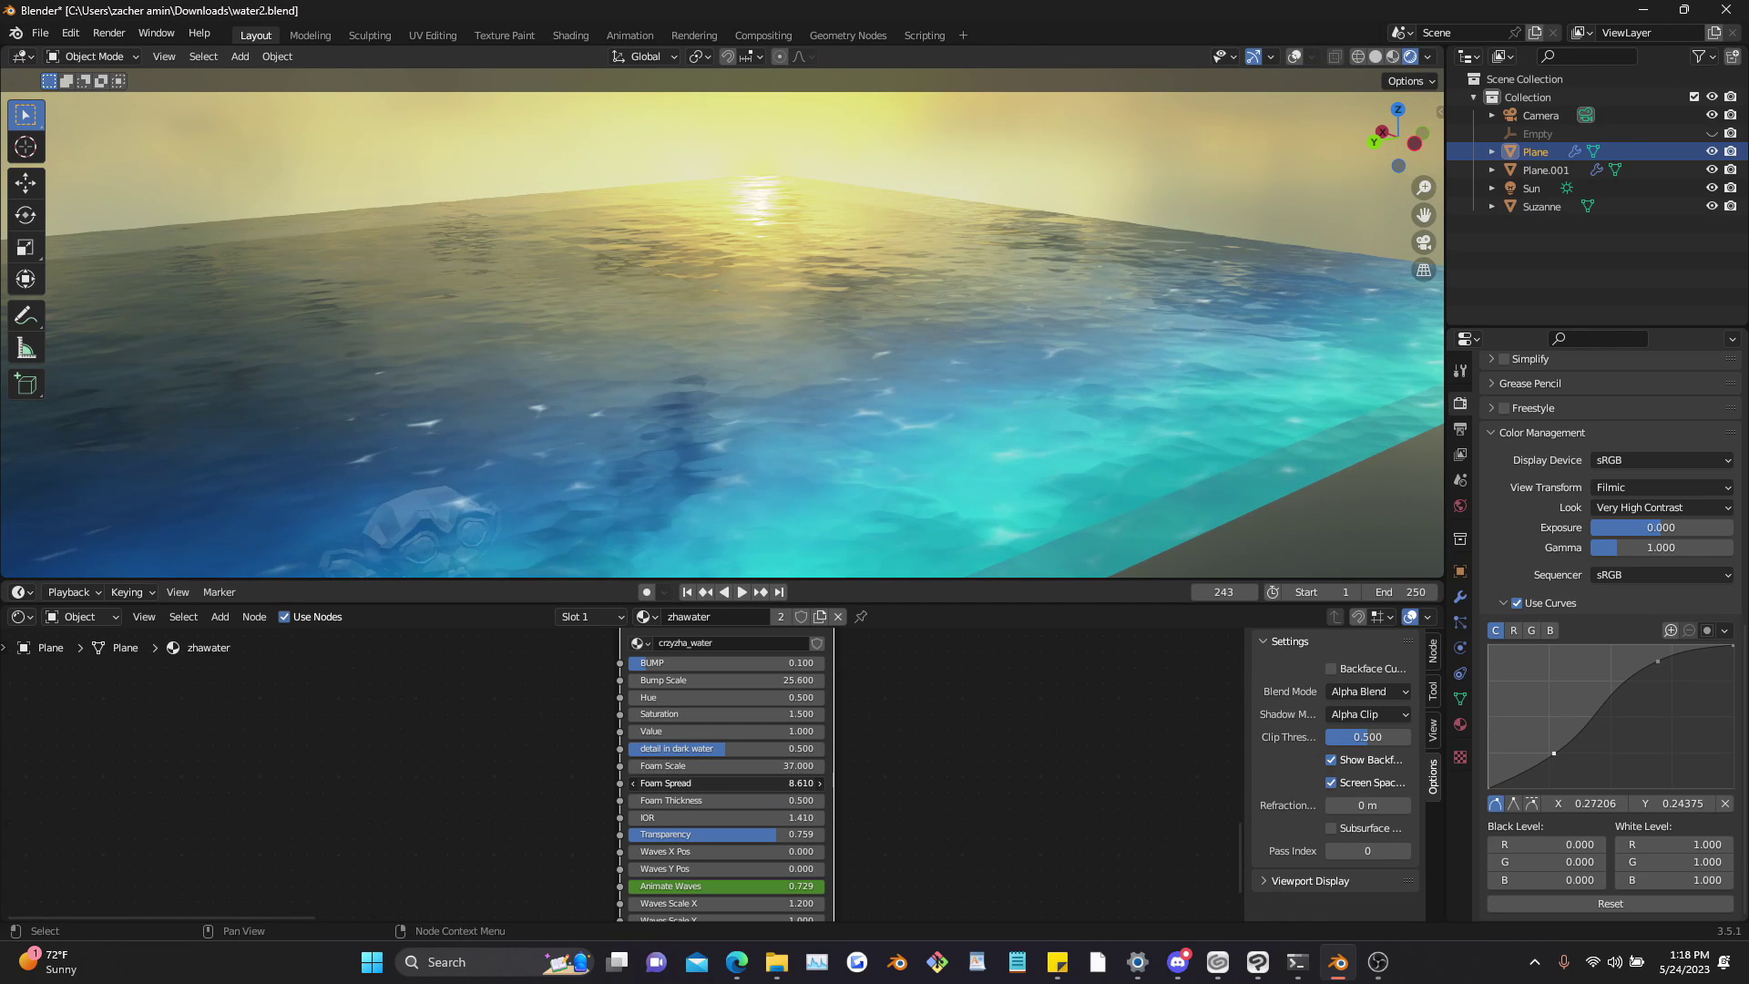
{"action": "mouse_move", "coordinate": [800, 783]}
{"action": "left_mouse_down"}
{"action": "mouse_move", "coordinate": [688, 782]}
{"action": "mouse_move", "coordinate": [780, 801]}
{"action": "left_mouse_up"}
{"action": "right_click", "coordinate": [780, 800]}
{"action": "scroll", "coordinate": [779, 801], "scroll_direction": "up", "scroll_amount": 1}
Step: Try a Transparency of about 0.949 on the water node group and cancel the change
{"action": "middle_click_drag", "start_coordinate": [780, 801], "coordinate": [782, 681]}
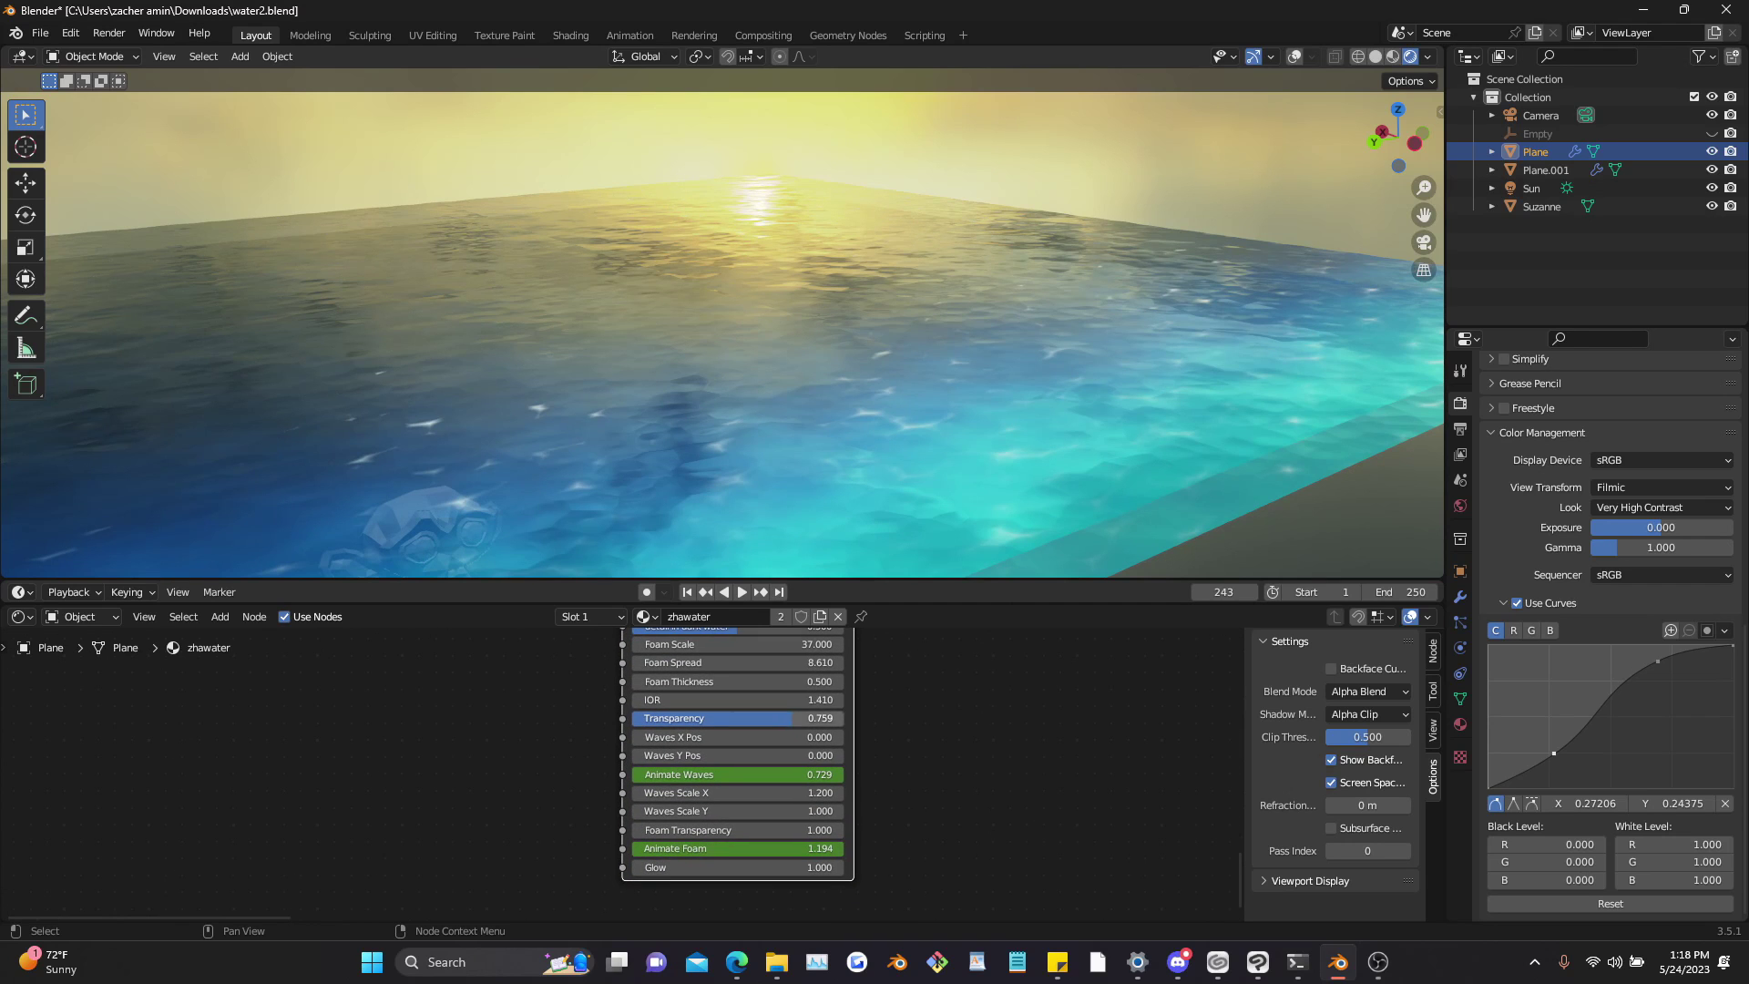
{"action": "left_click_drag", "start_coordinate": [792, 719], "coordinate": [842, 719]}
{"action": "right_click", "coordinate": [842, 719]}
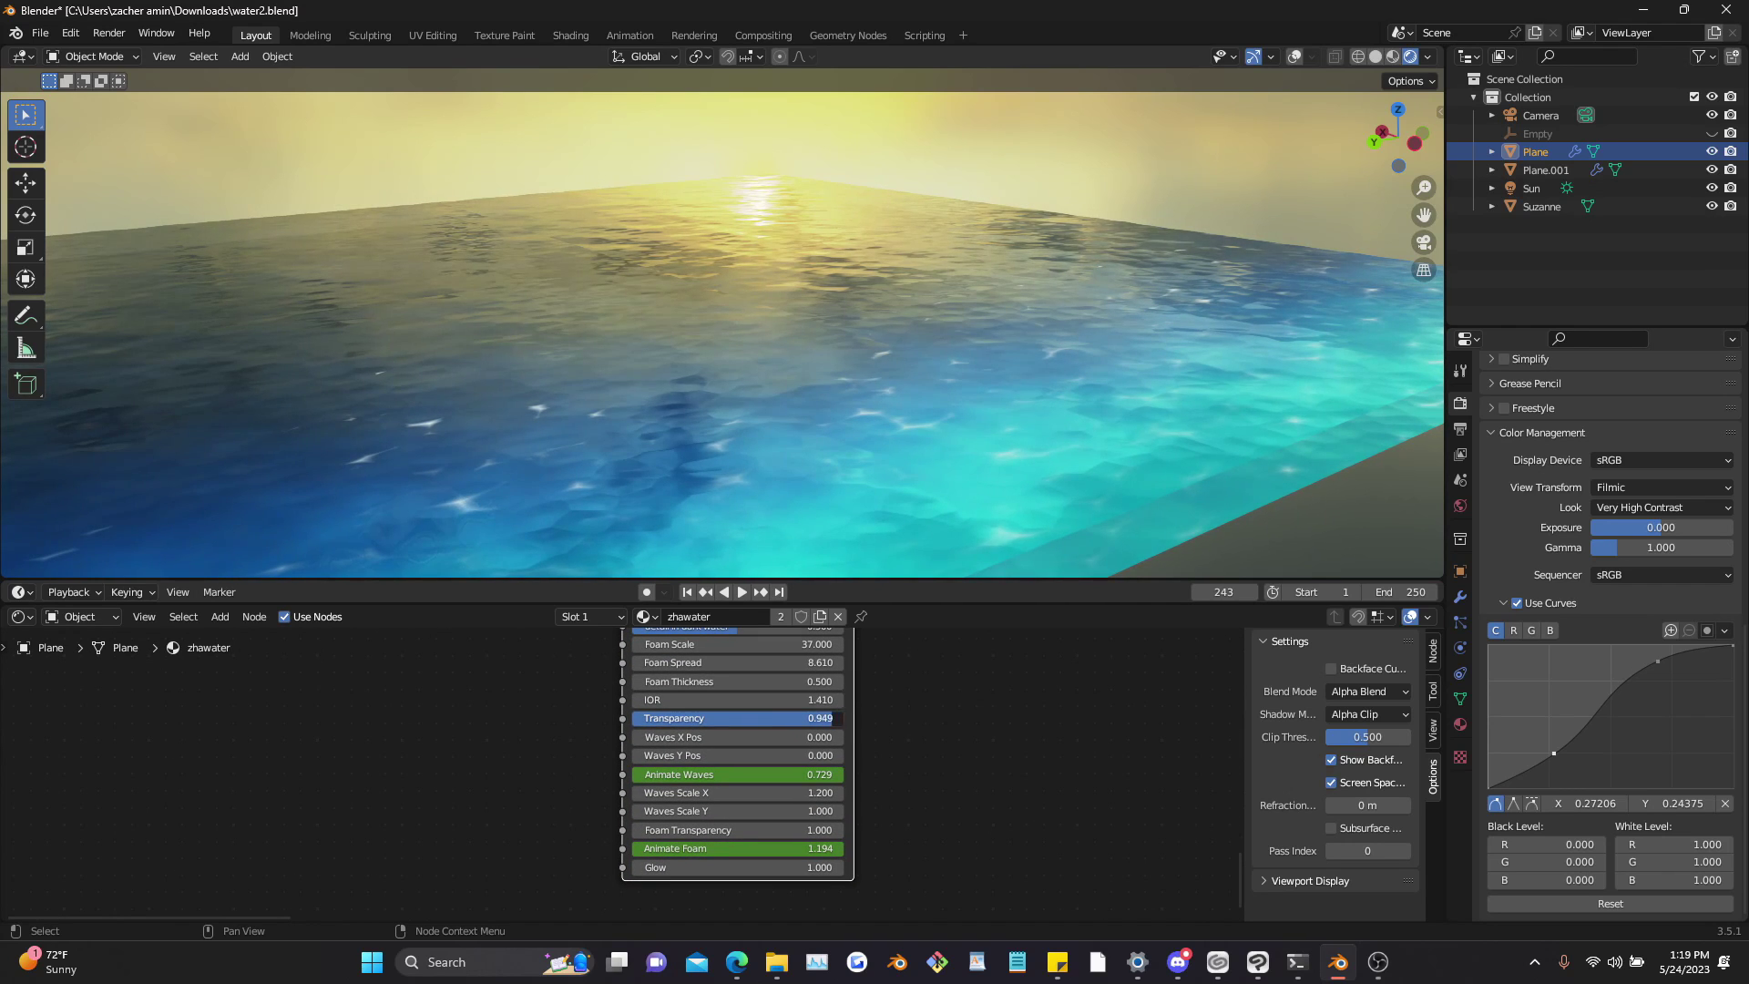
{"action": "right_click", "coordinate": [831, 719]}
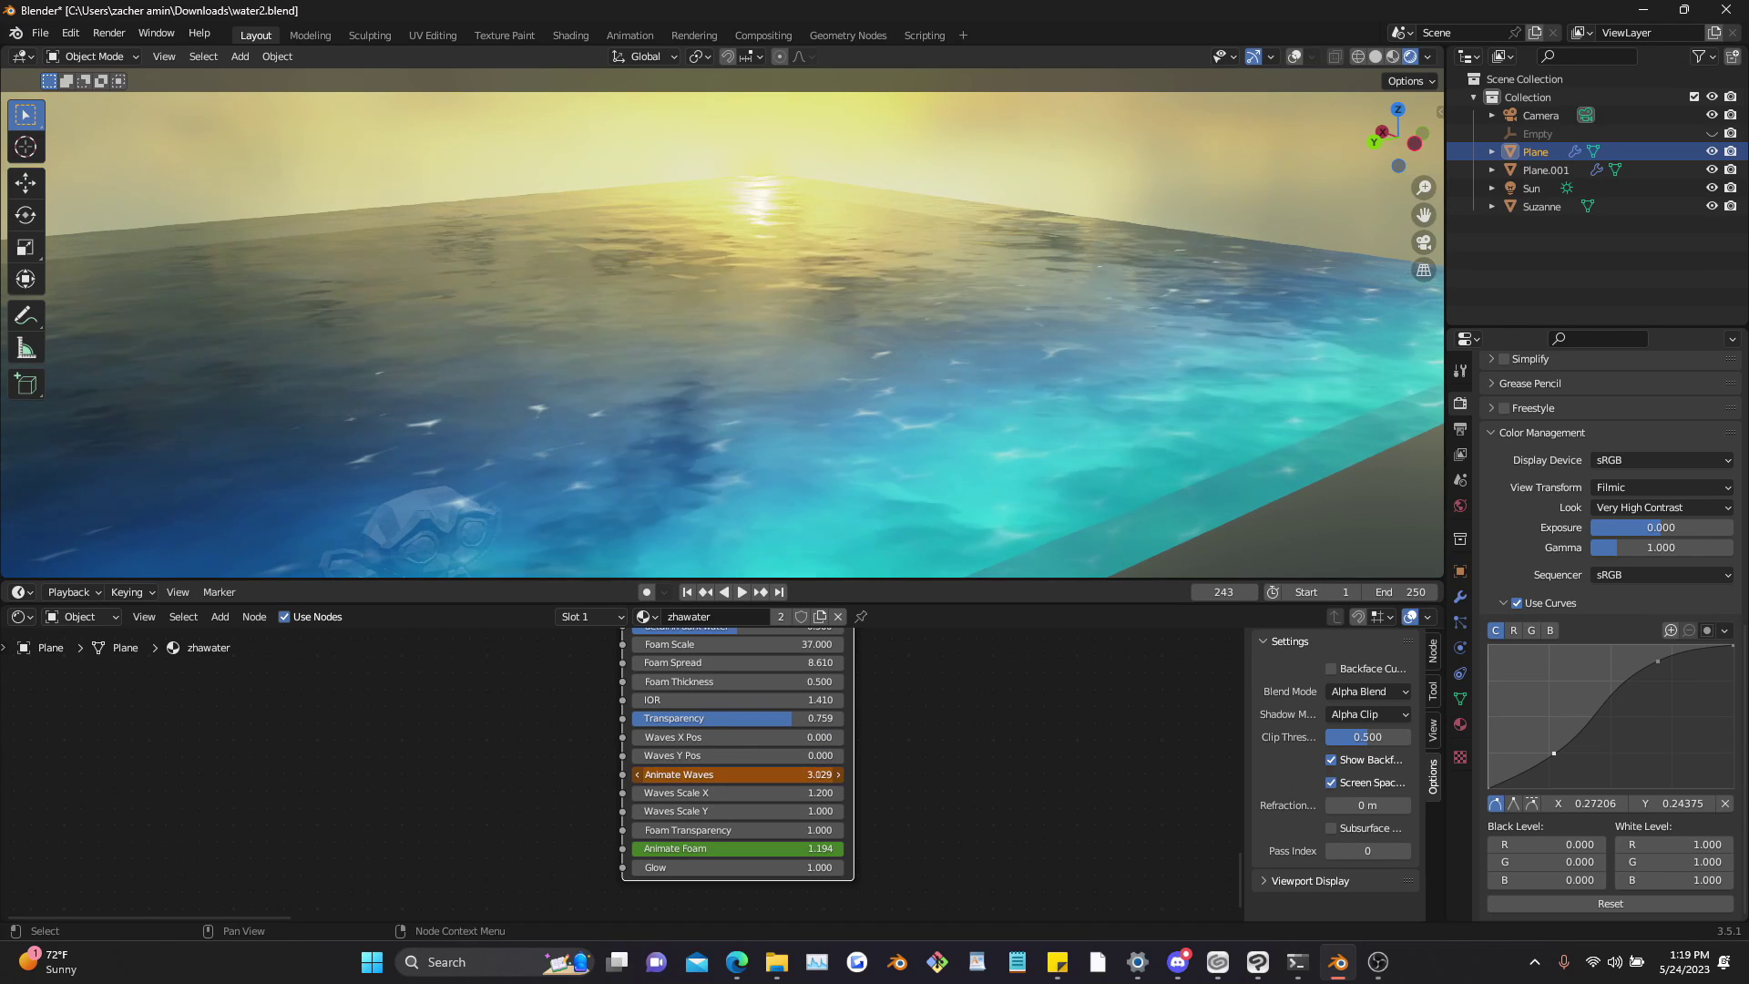
Step: Try different Waves Scale values on the water node group and cancel the changes
{"action": "left_click_drag", "start_coordinate": [738, 793], "coordinate": [1075, 830]}
{"action": "right_click", "coordinate": [738, 792]}
{"action": "right_click", "coordinate": [738, 811]}
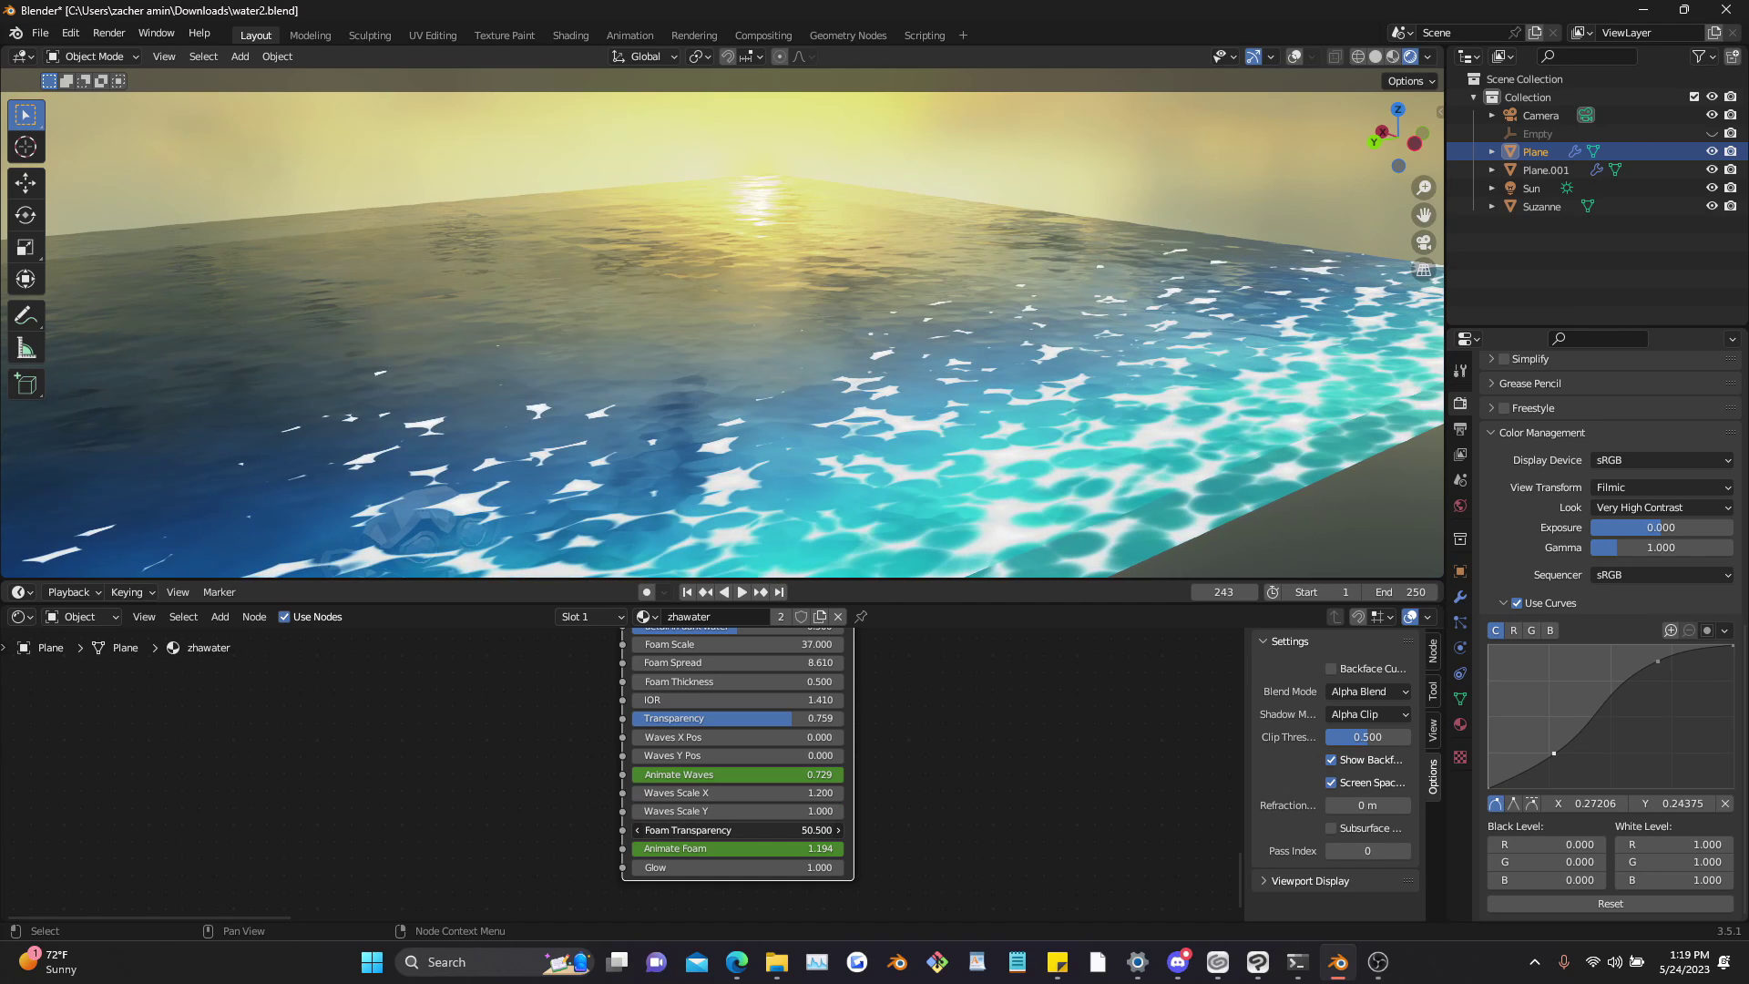
Step: Try raising Foam Transparency to about 50.5 and 16.6 and varying Glow, cancelling each change
{"action": "right_click", "coordinate": [738, 830]}
{"action": "left_click_drag", "start_coordinate": [738, 830], "coordinate": [866, 830]}
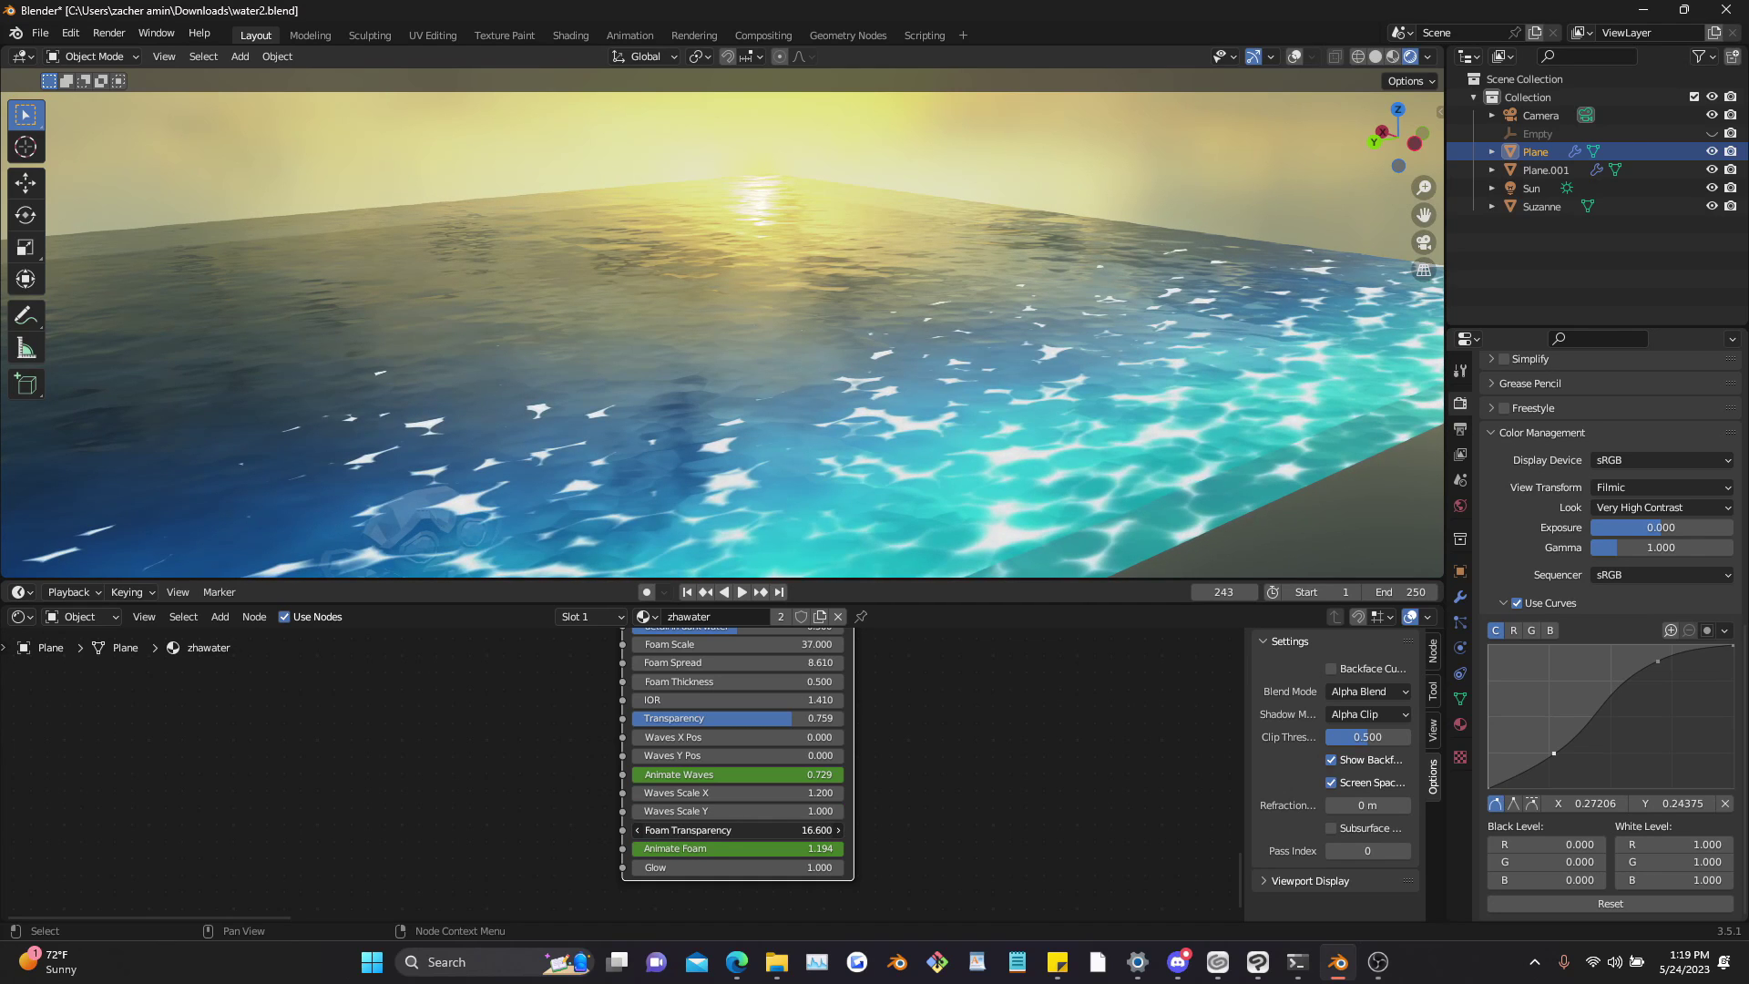
{"action": "right_click", "coordinate": [738, 830]}
{"action": "left_click_drag", "start_coordinate": [820, 867], "coordinate": [875, 868]}
{"action": "right_click", "coordinate": [738, 868]}
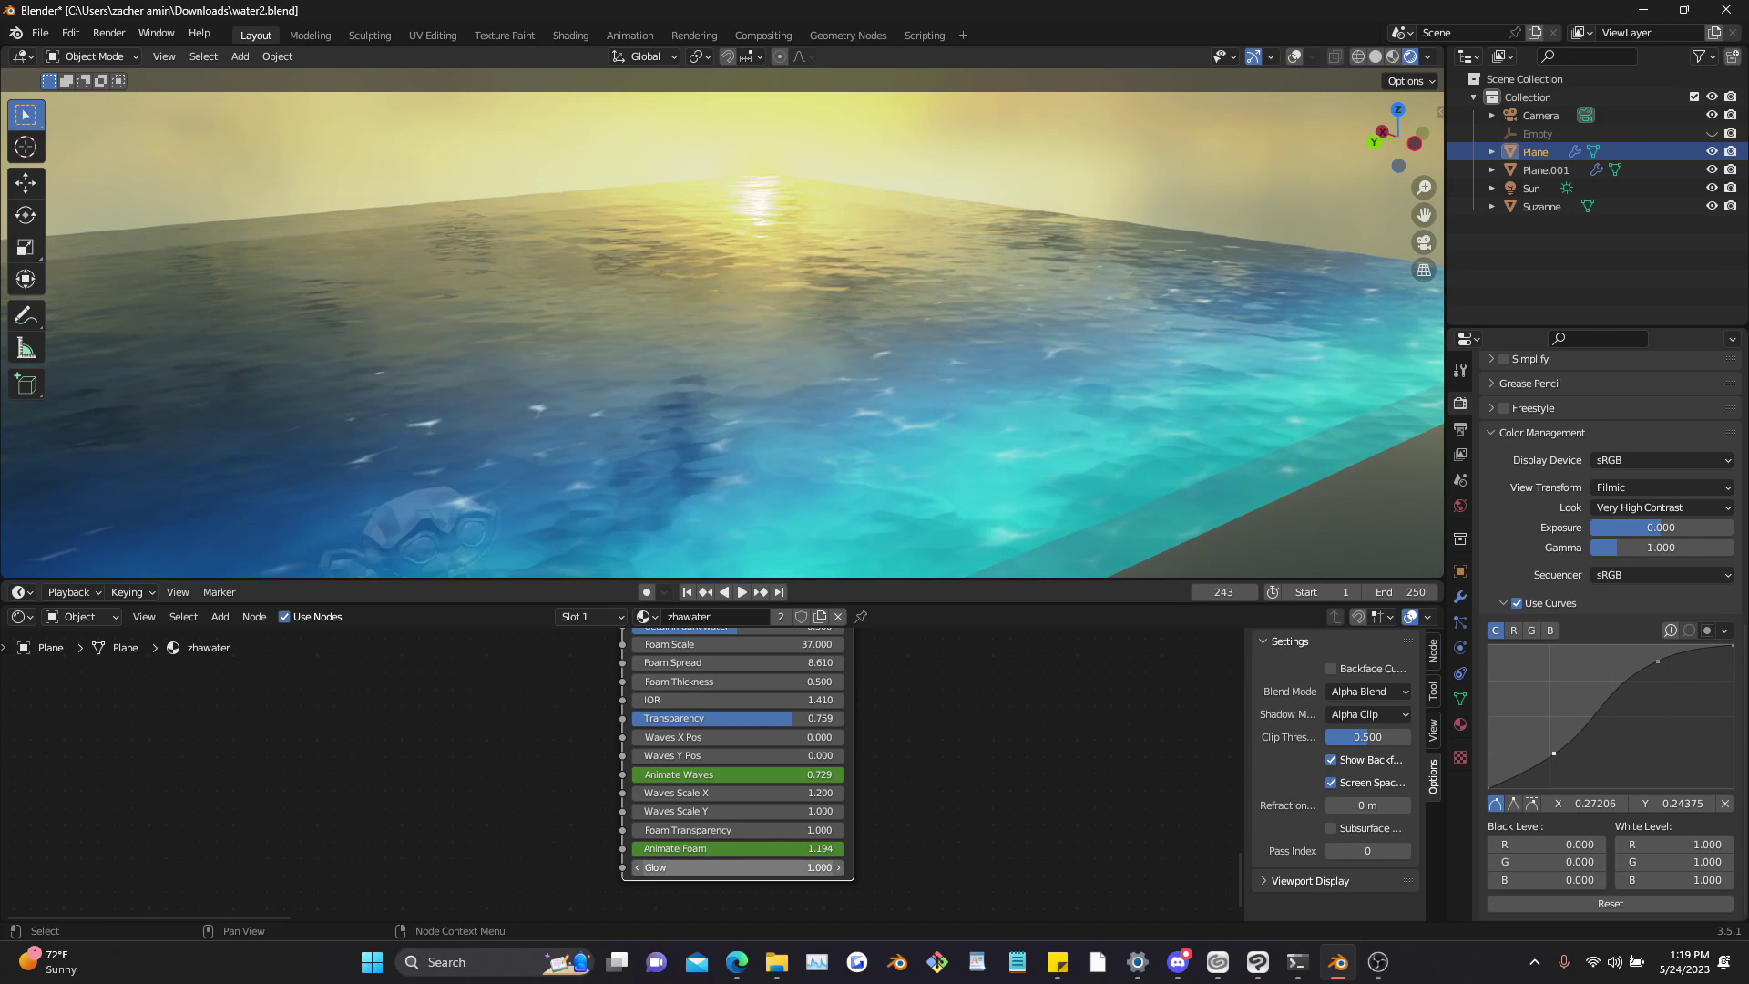
Step: Open the crzyzha_water node group for editing and preview its ColorRamp node on the water plane
{"action": "middle_click_drag", "start_coordinate": [738, 645], "coordinate": [719, 763]}
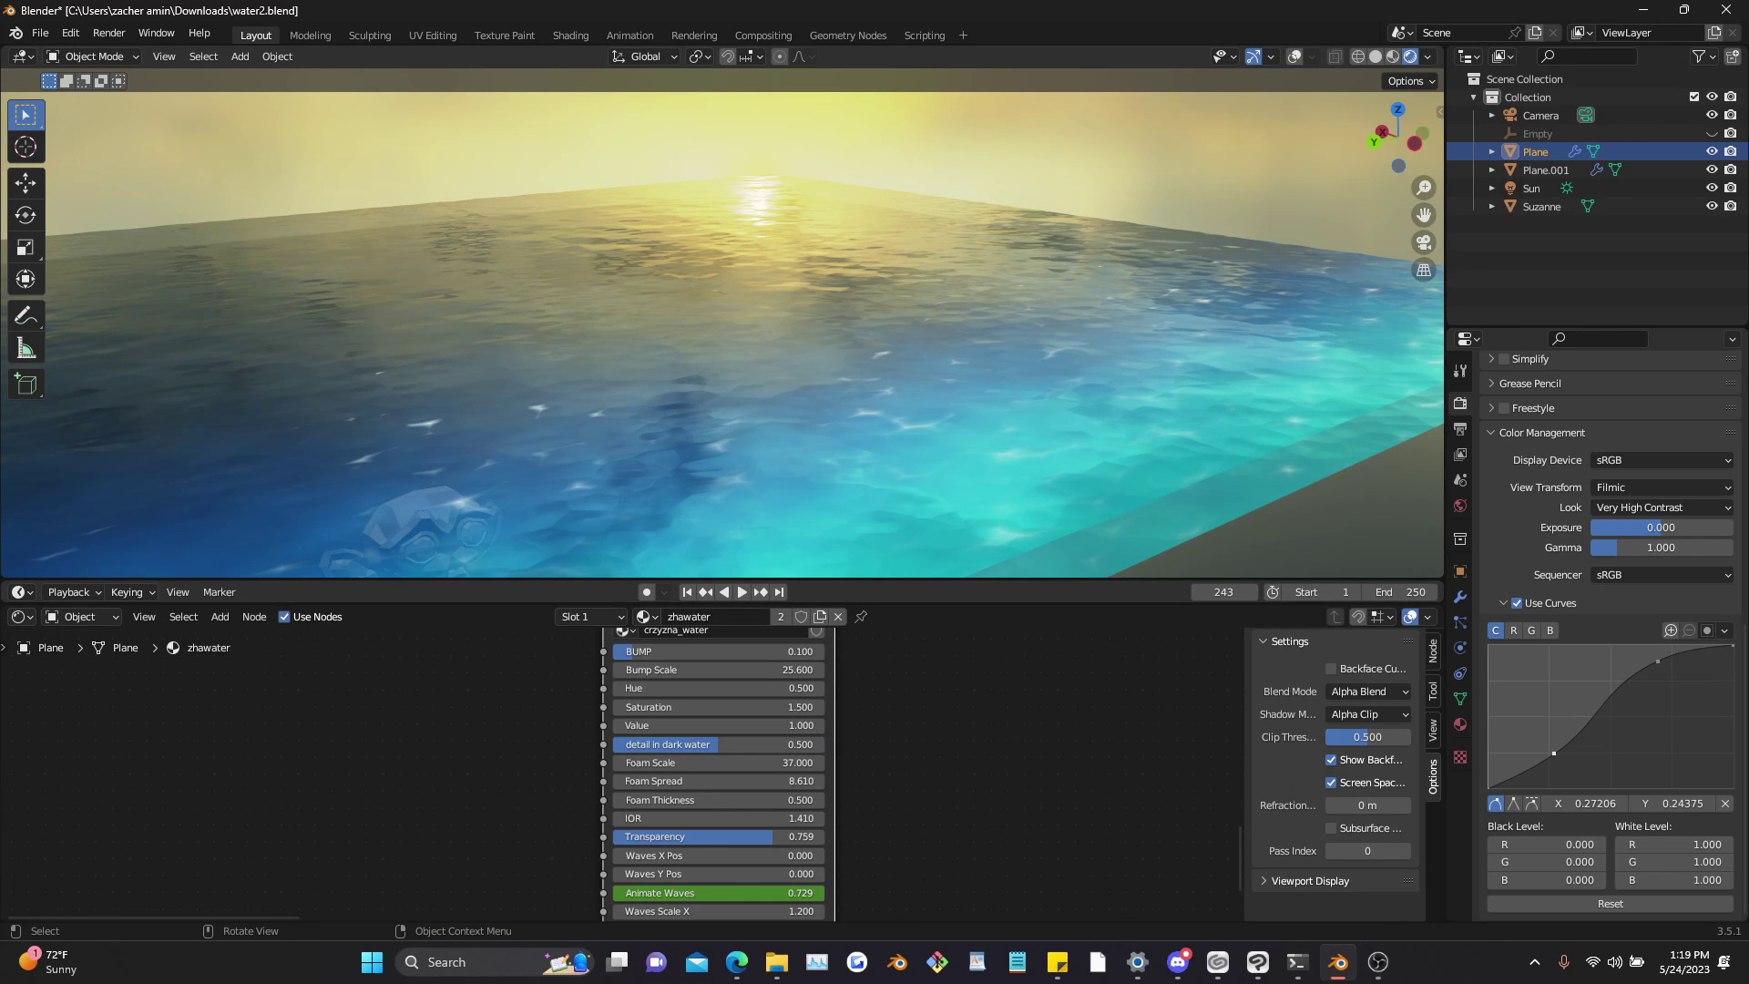
{"action": "key", "text": "Tab"}
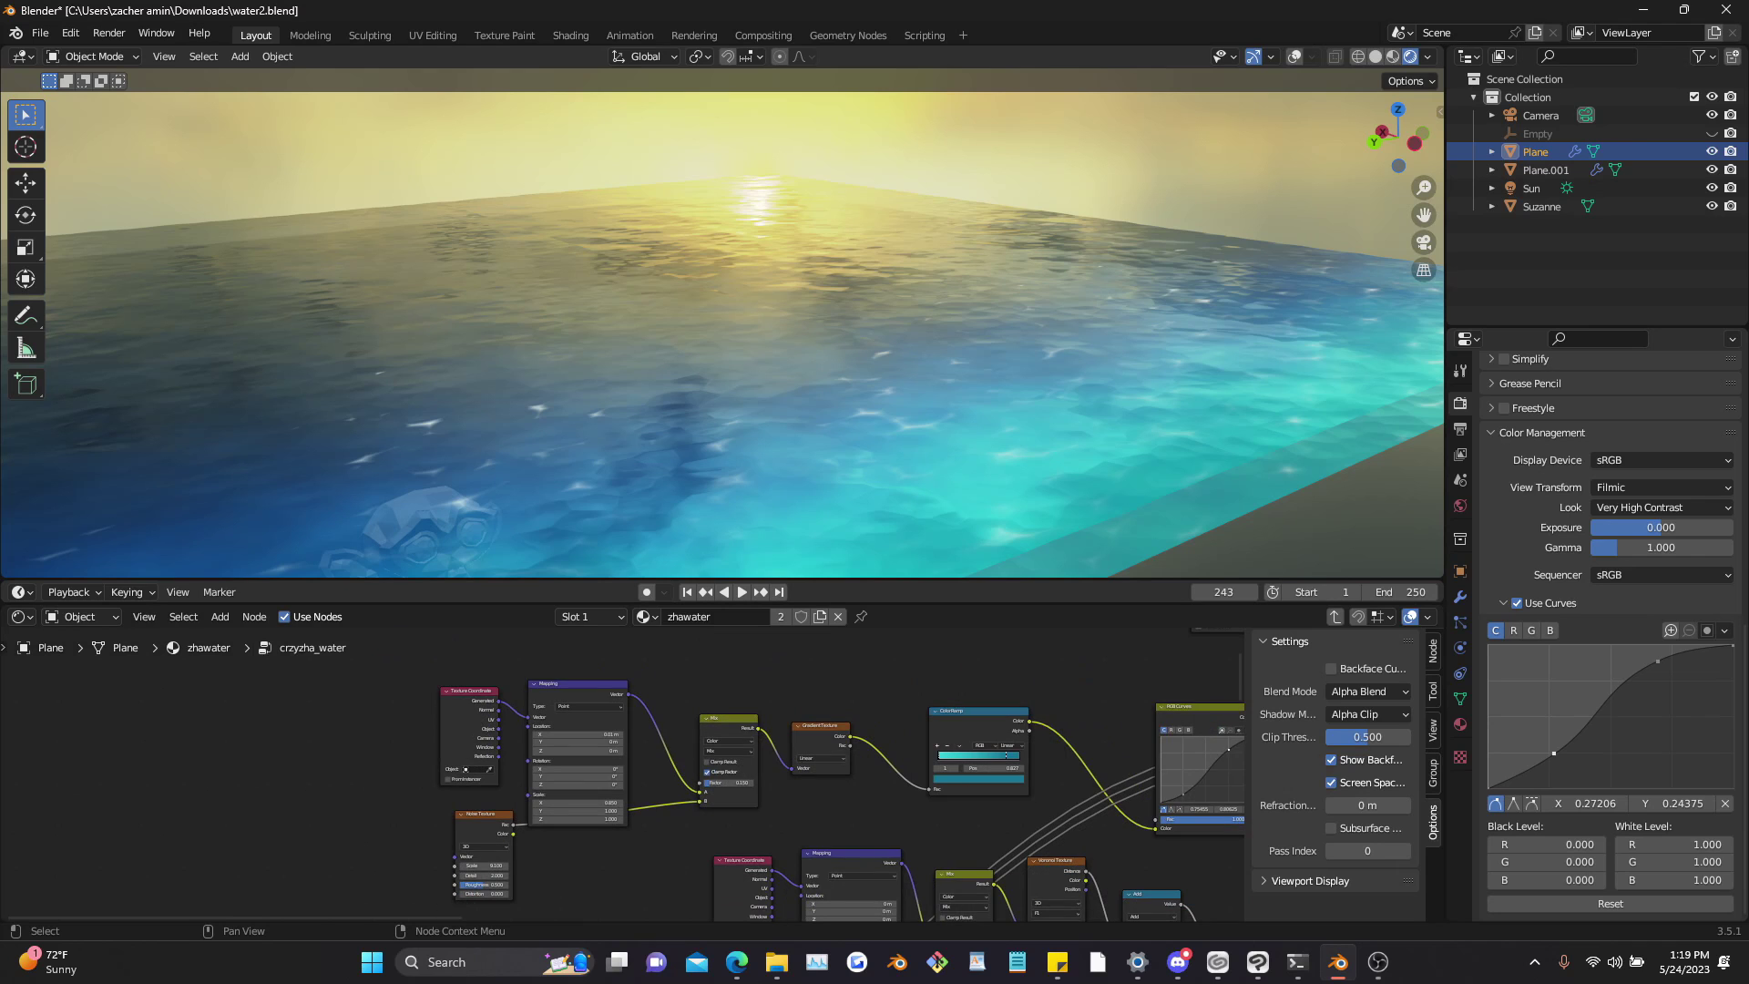
{"action": "middle_click_drag", "start_coordinate": [783, 774], "coordinate": [591, 756]}
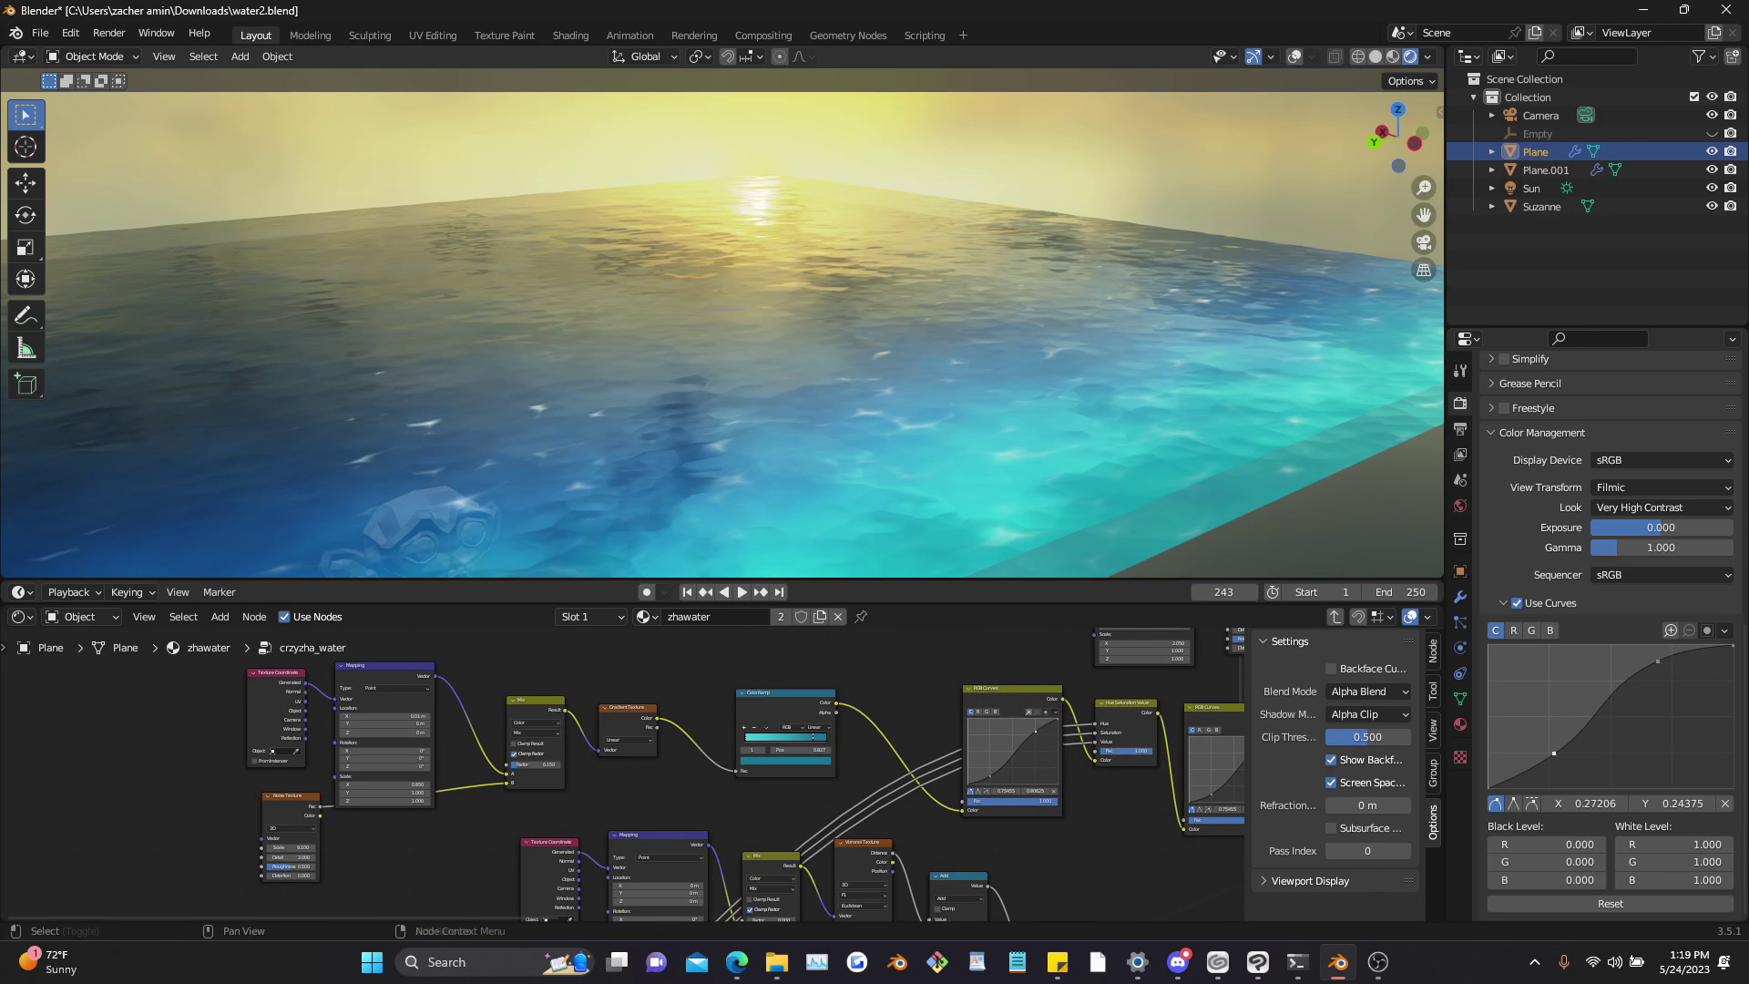
{"action": "left_click", "coordinate": [786, 706], "text": "ctrl+shift"}
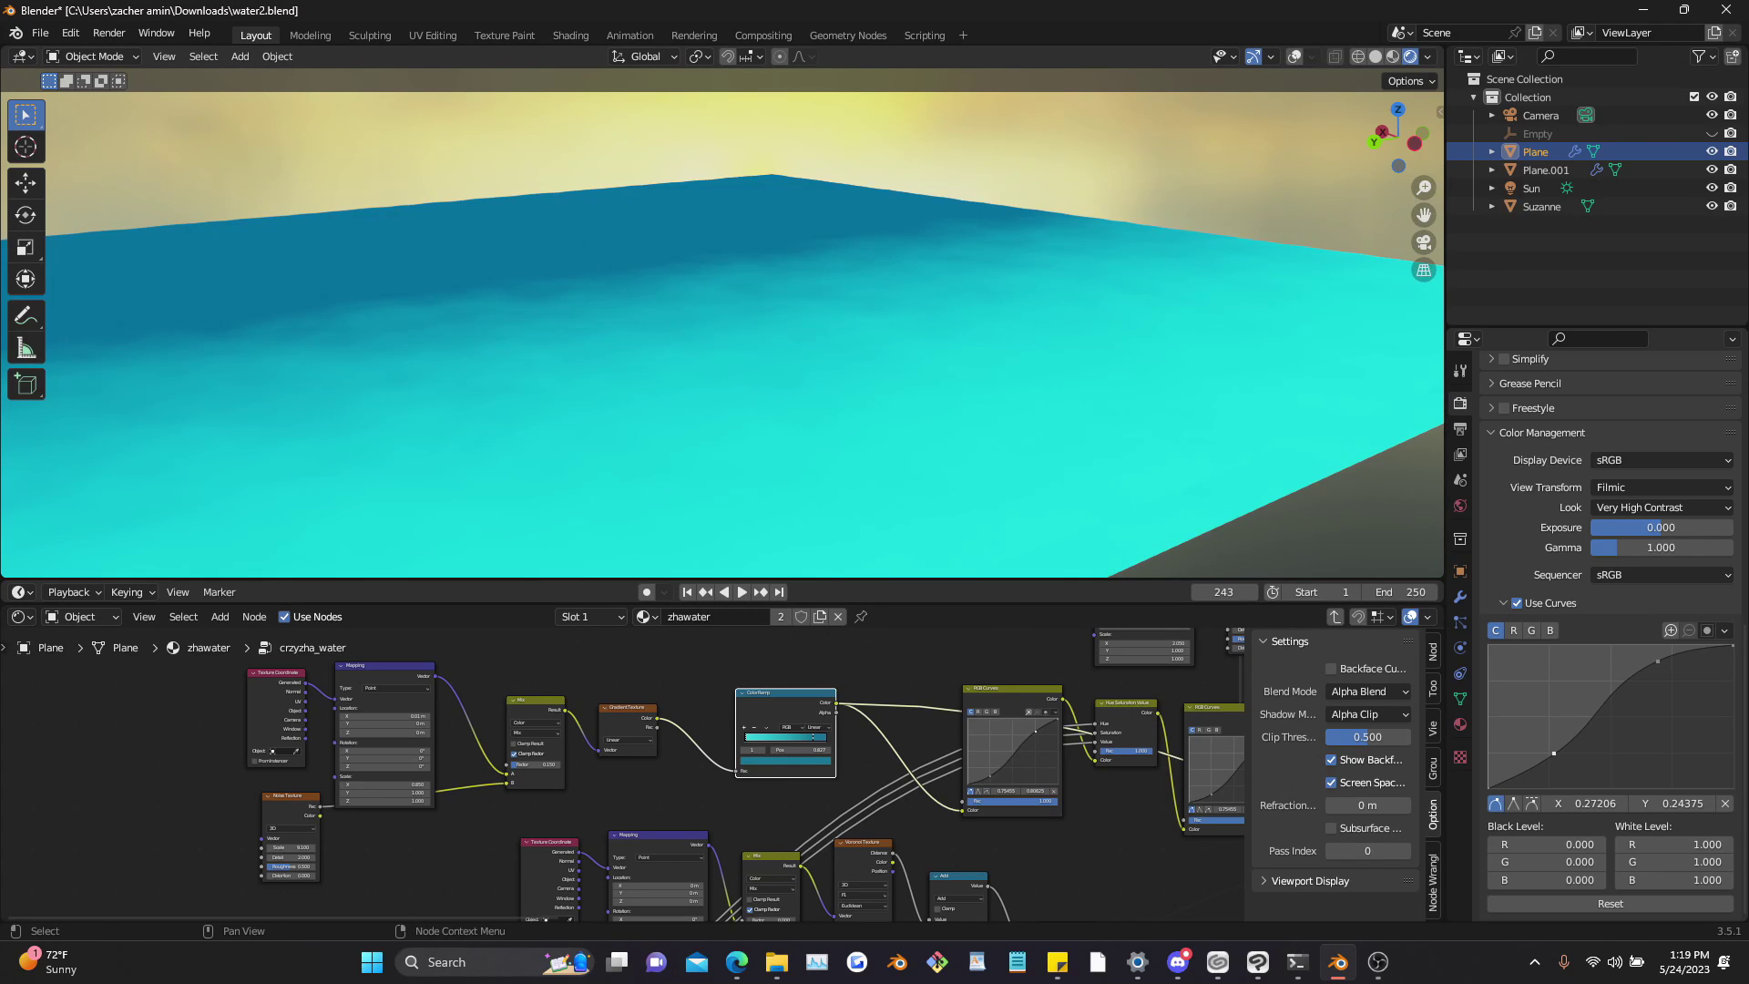
Step: Preview the last RGB Curves node of the water colour chain on the plane
{"action": "scroll", "coordinate": [621, 756], "scroll_direction": "down", "scroll_amount": 3}
{"action": "middle_click_drag", "start_coordinate": [621, 756], "coordinate": [99, 736]}
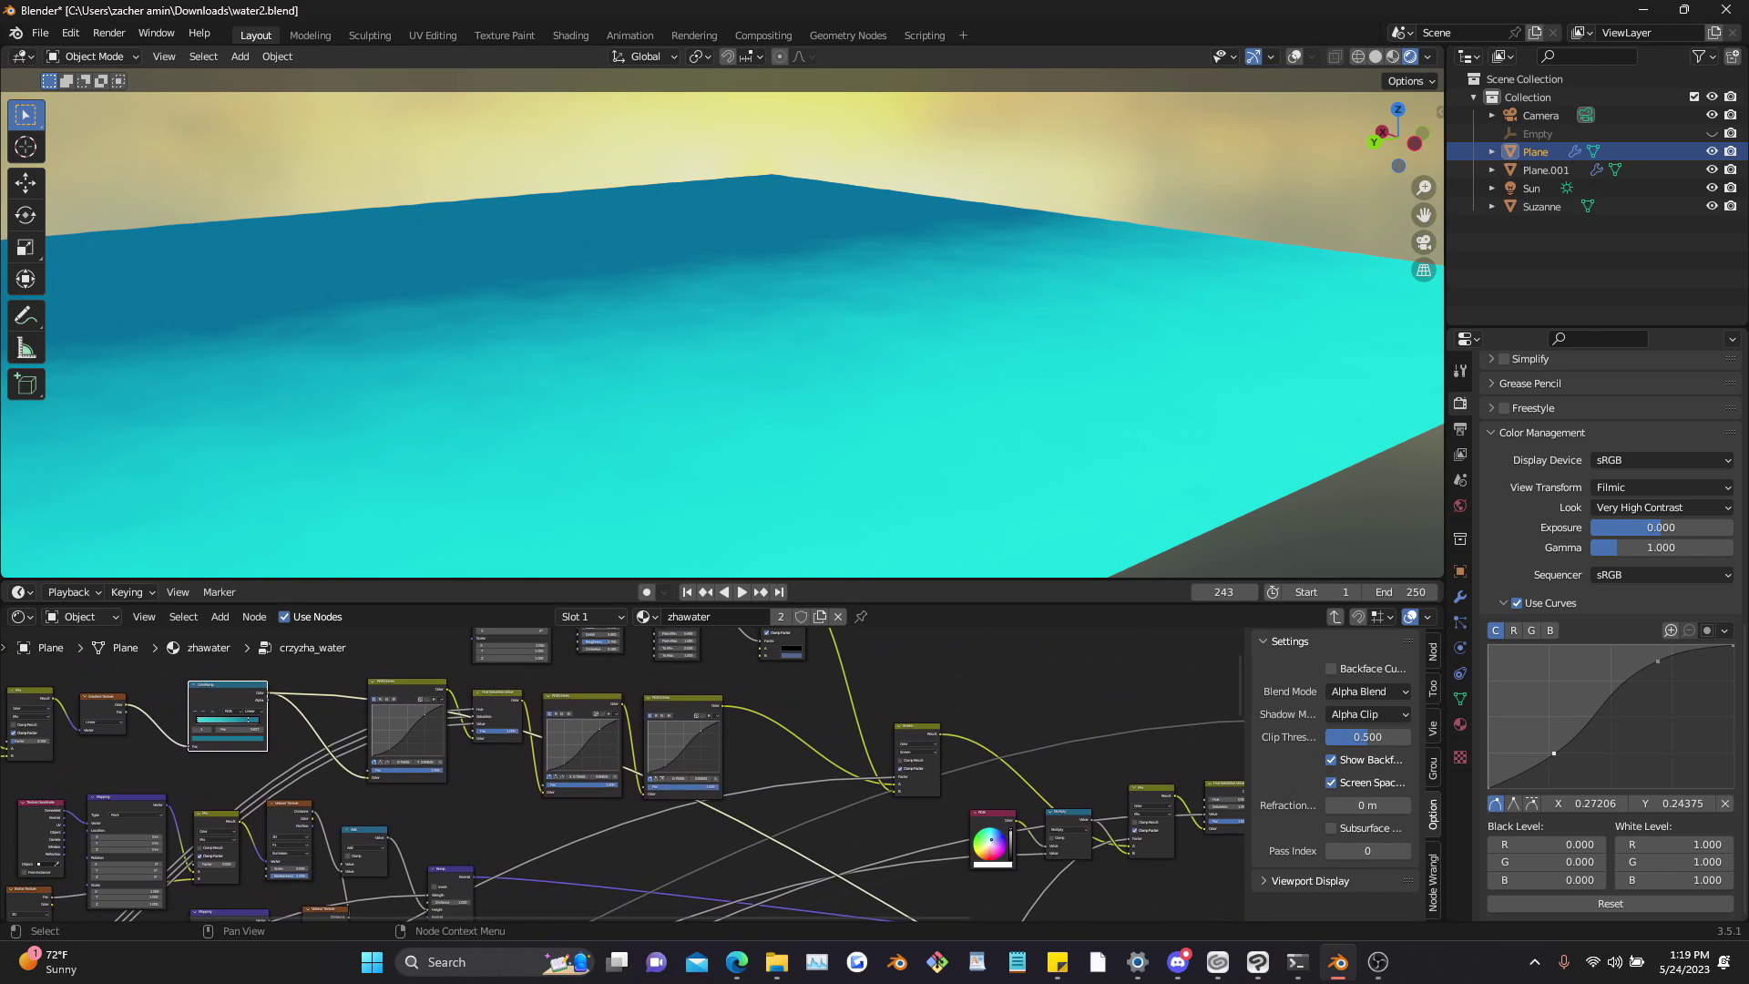
{"action": "left_click", "coordinate": [684, 700], "text": "ctrl+shift"}
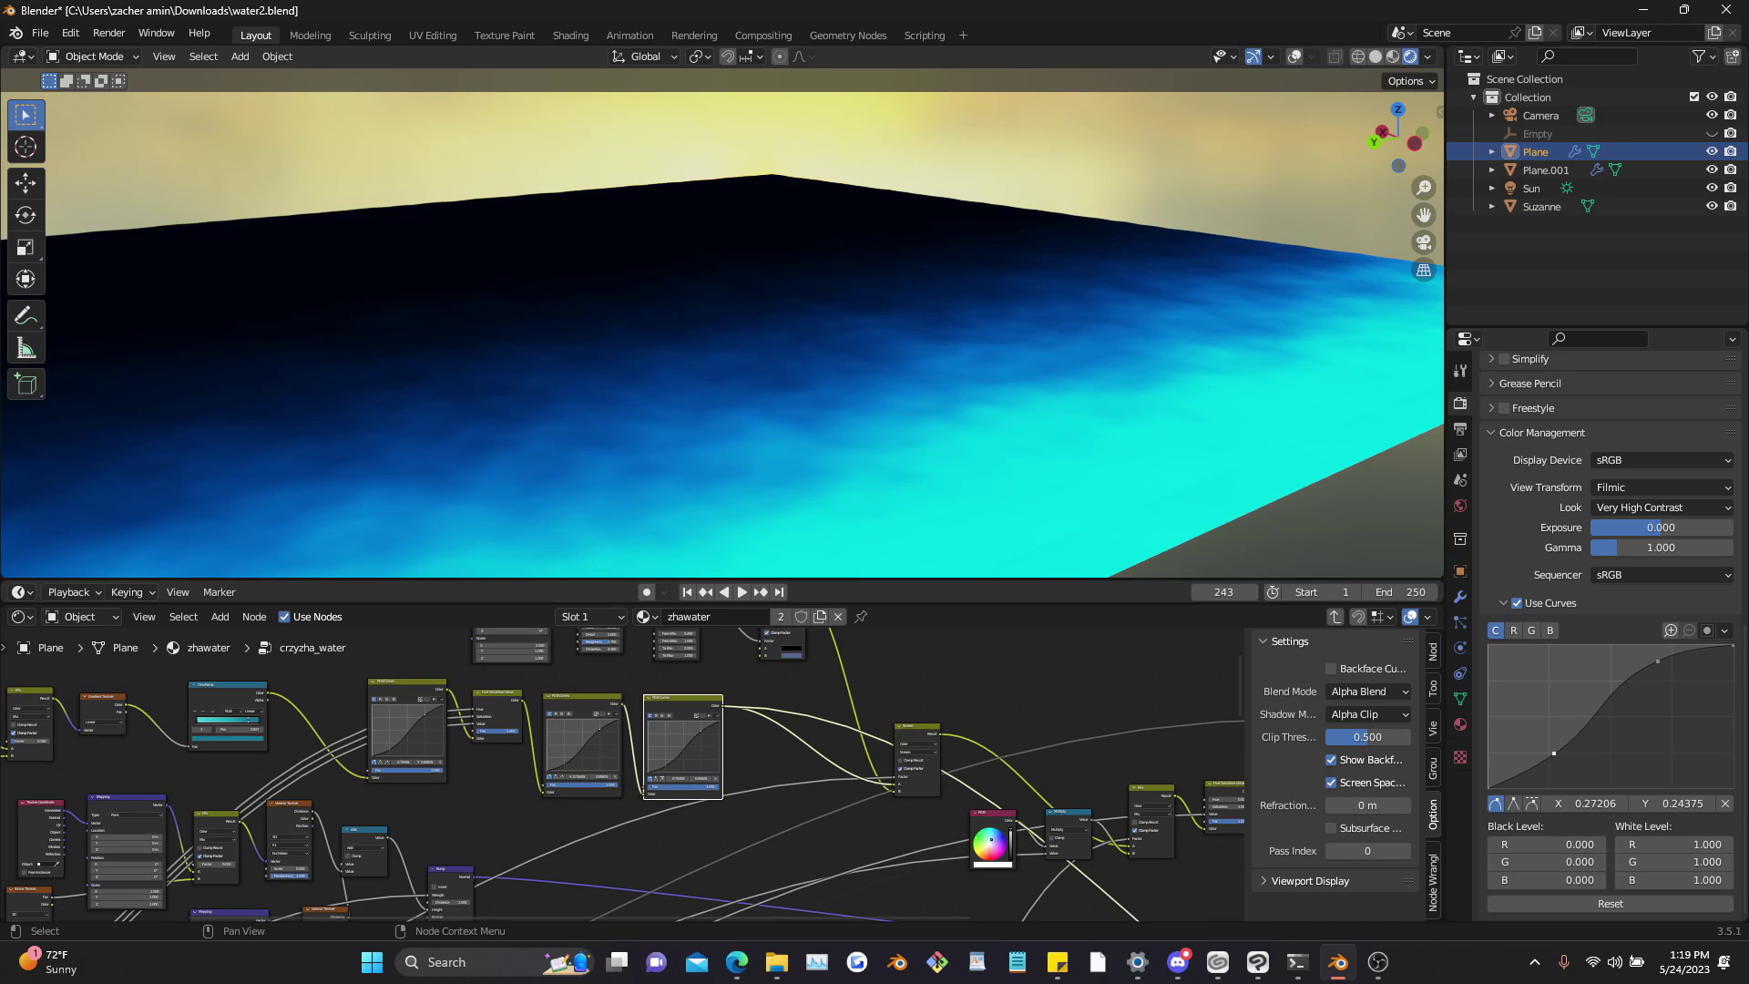
Step: Preview the Screen mix node that follows the RGB Curves chain
{"action": "middle_click_drag", "start_coordinate": [693, 729], "coordinate": [334, 734]}
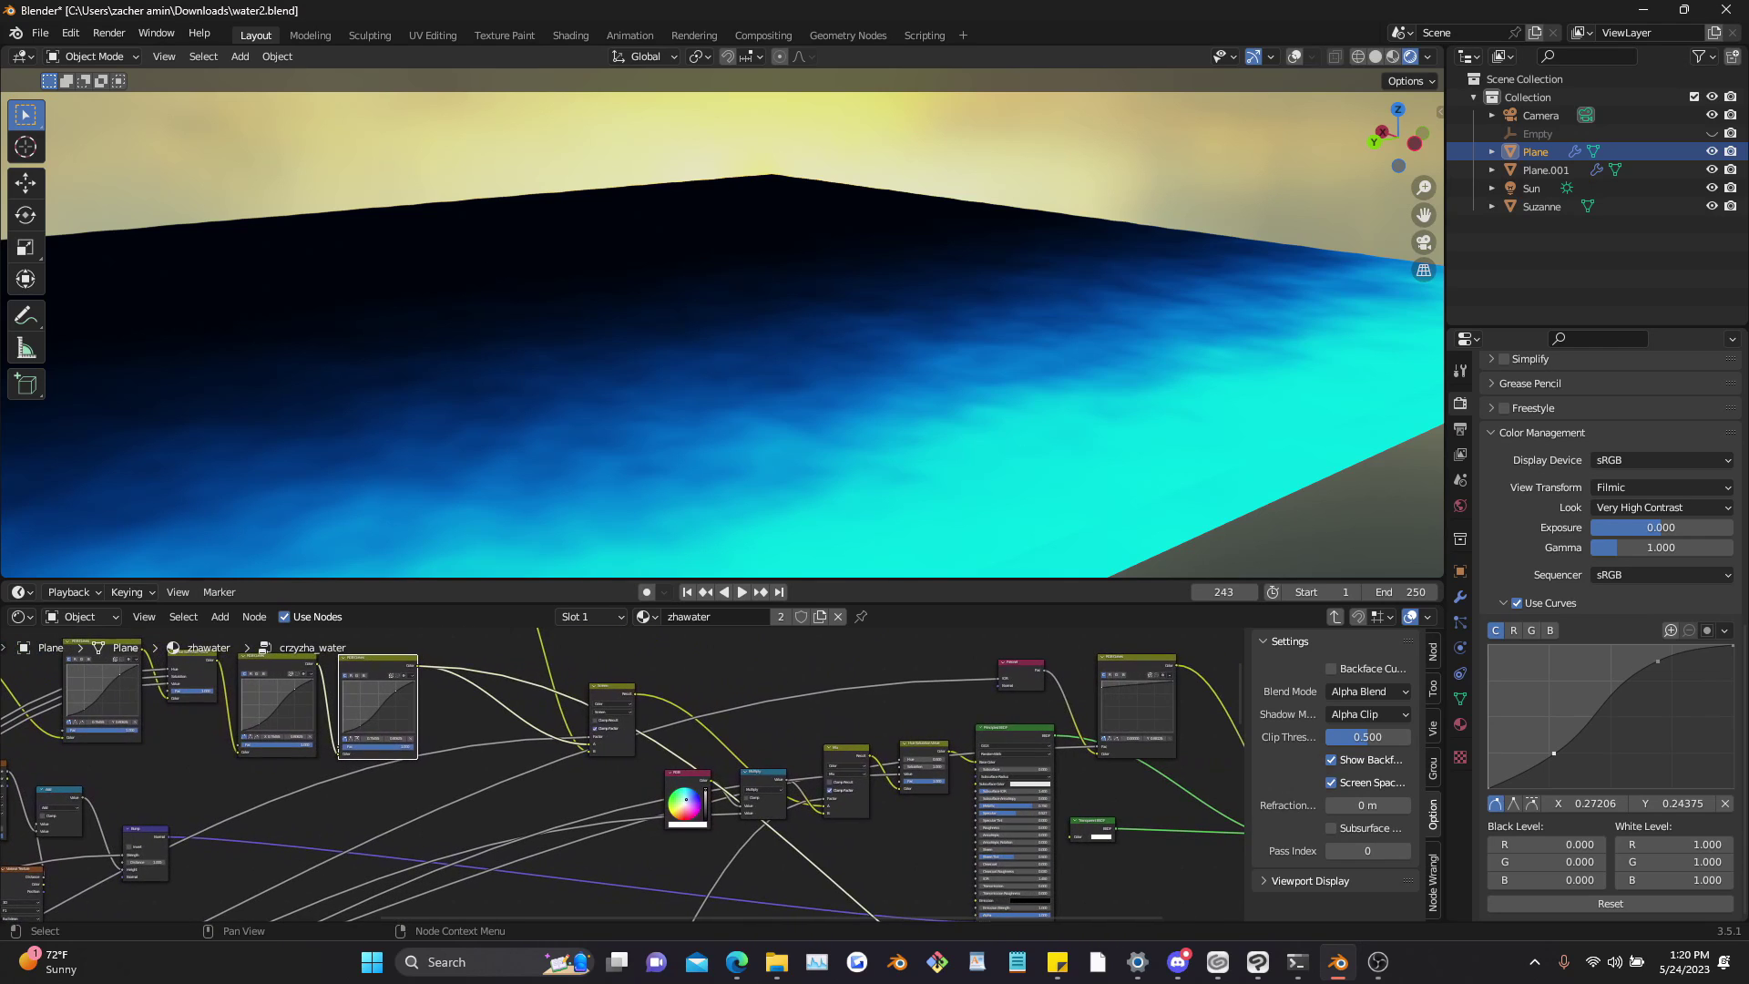
{"action": "scroll", "coordinate": [623, 774], "scroll_direction": "down", "scroll_amount": 1}
{"action": "left_click", "coordinate": [613, 696], "text": "ctrl+shift"}
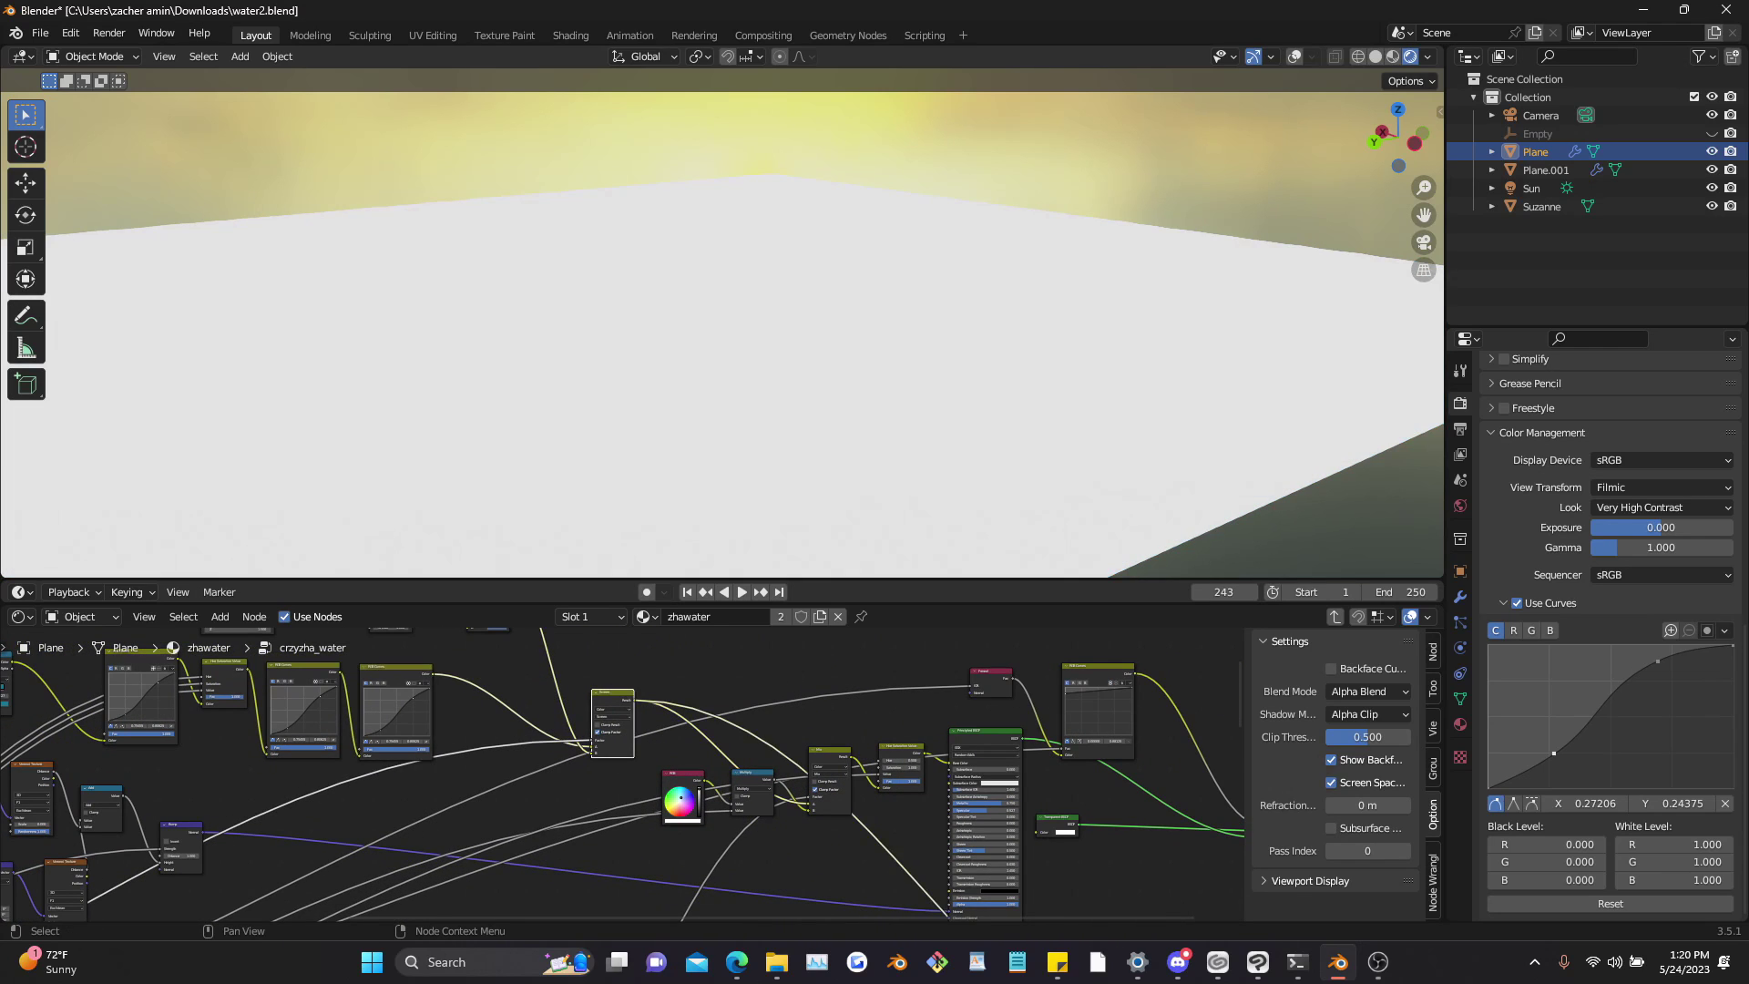
Step: Preview the dark blue Mix node fed by the Noise Texture and Map Range nodes
{"action": "middle_click_drag", "start_coordinate": [547, 838], "coordinate": [1084, 642]}
{"action": "mouse_move", "coordinate": [638, 793]}
{"action": "middle_mouse_down"}
{"action": "mouse_move", "coordinate": [733, 686]}
{"action": "mouse_move", "coordinate": [481, 895]}
{"action": "middle_mouse_up"}
{"action": "mouse_move", "coordinate": [729, 729]}
{"action": "middle_mouse_down"}
{"action": "mouse_move", "coordinate": [588, 838]}
{"action": "mouse_move", "coordinate": [505, 858]}
{"action": "mouse_move", "coordinate": [494, 839]}
{"action": "middle_mouse_up"}
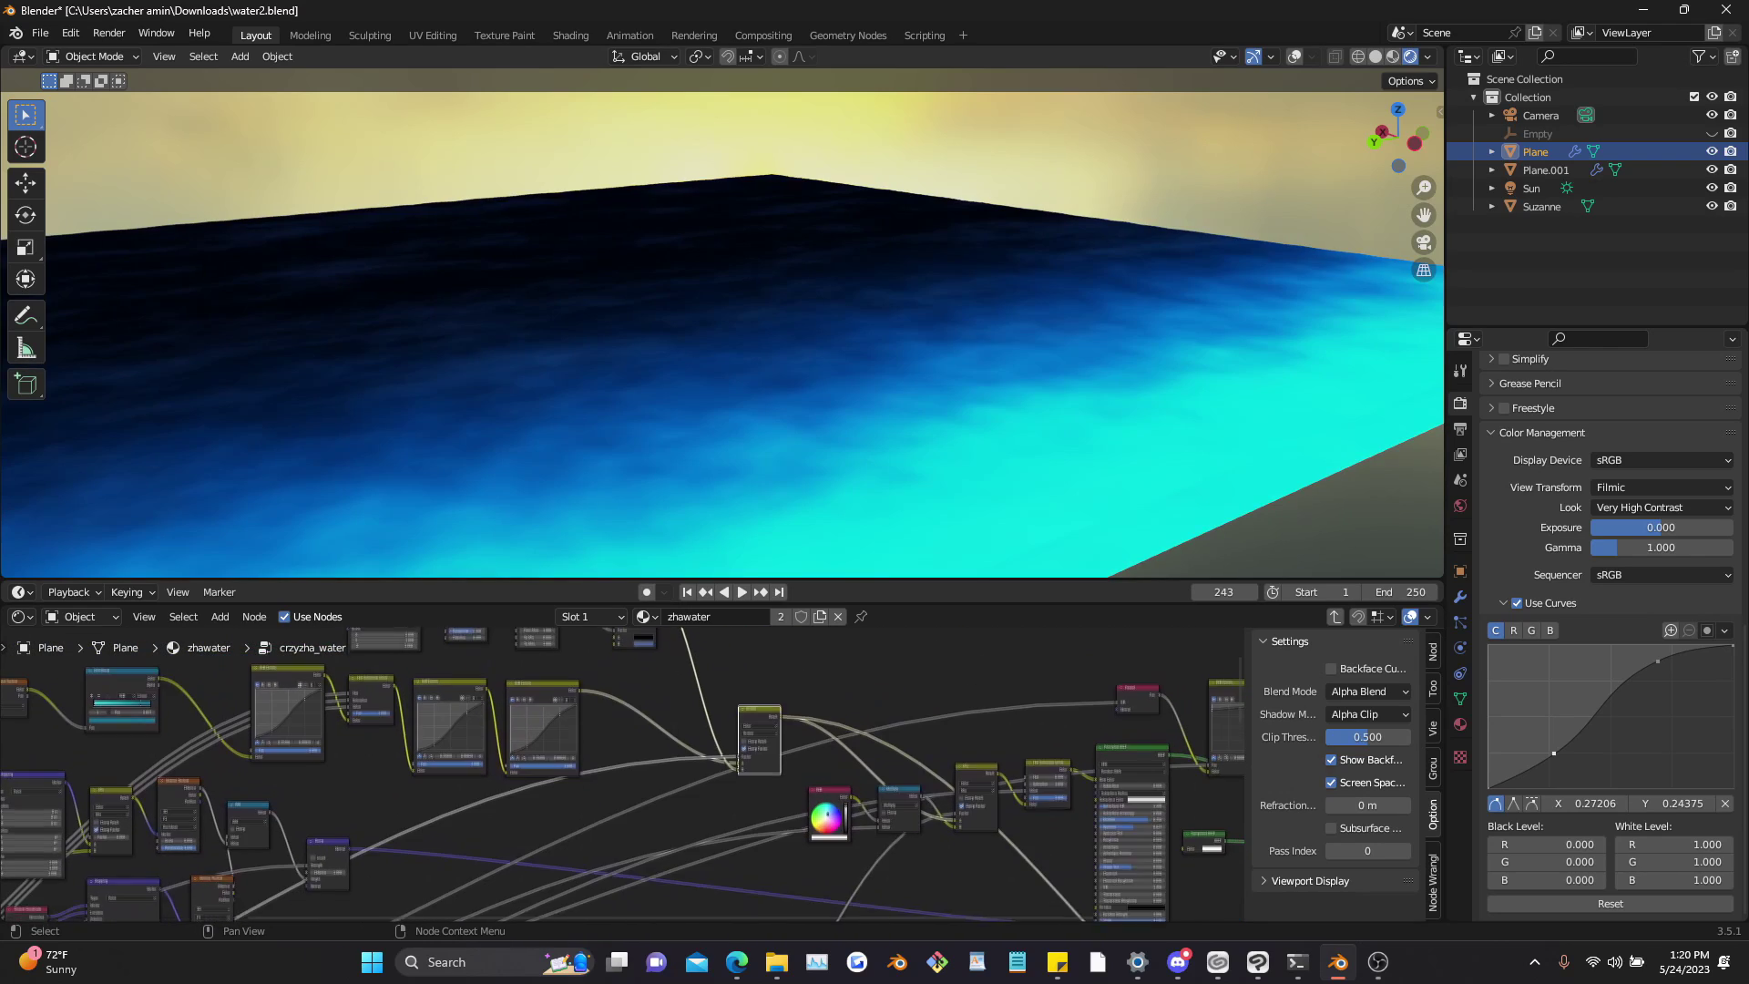
{"action": "middle_click_drag", "start_coordinate": [870, 902], "coordinate": [1232, 814]}
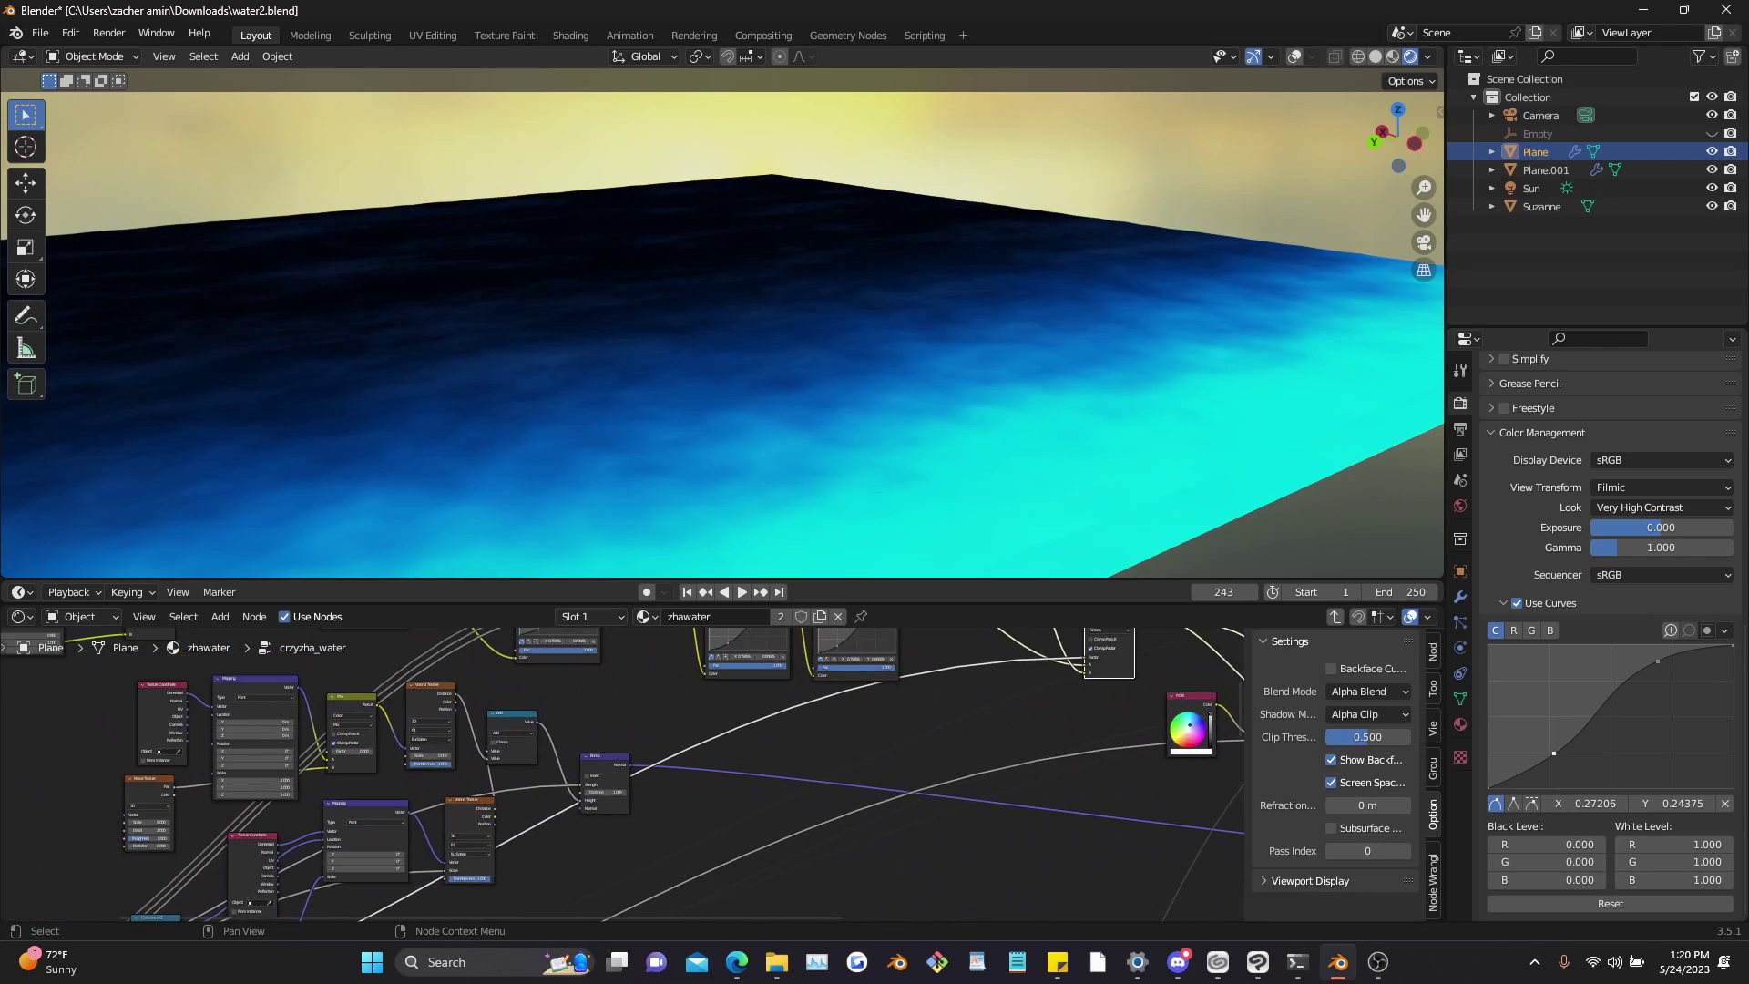
{"action": "scroll", "coordinate": [624, 782], "scroll_direction": "up", "scroll_amount": 1}
{"action": "left_click", "coordinate": [492, 734], "text": "ctrl+shift"}
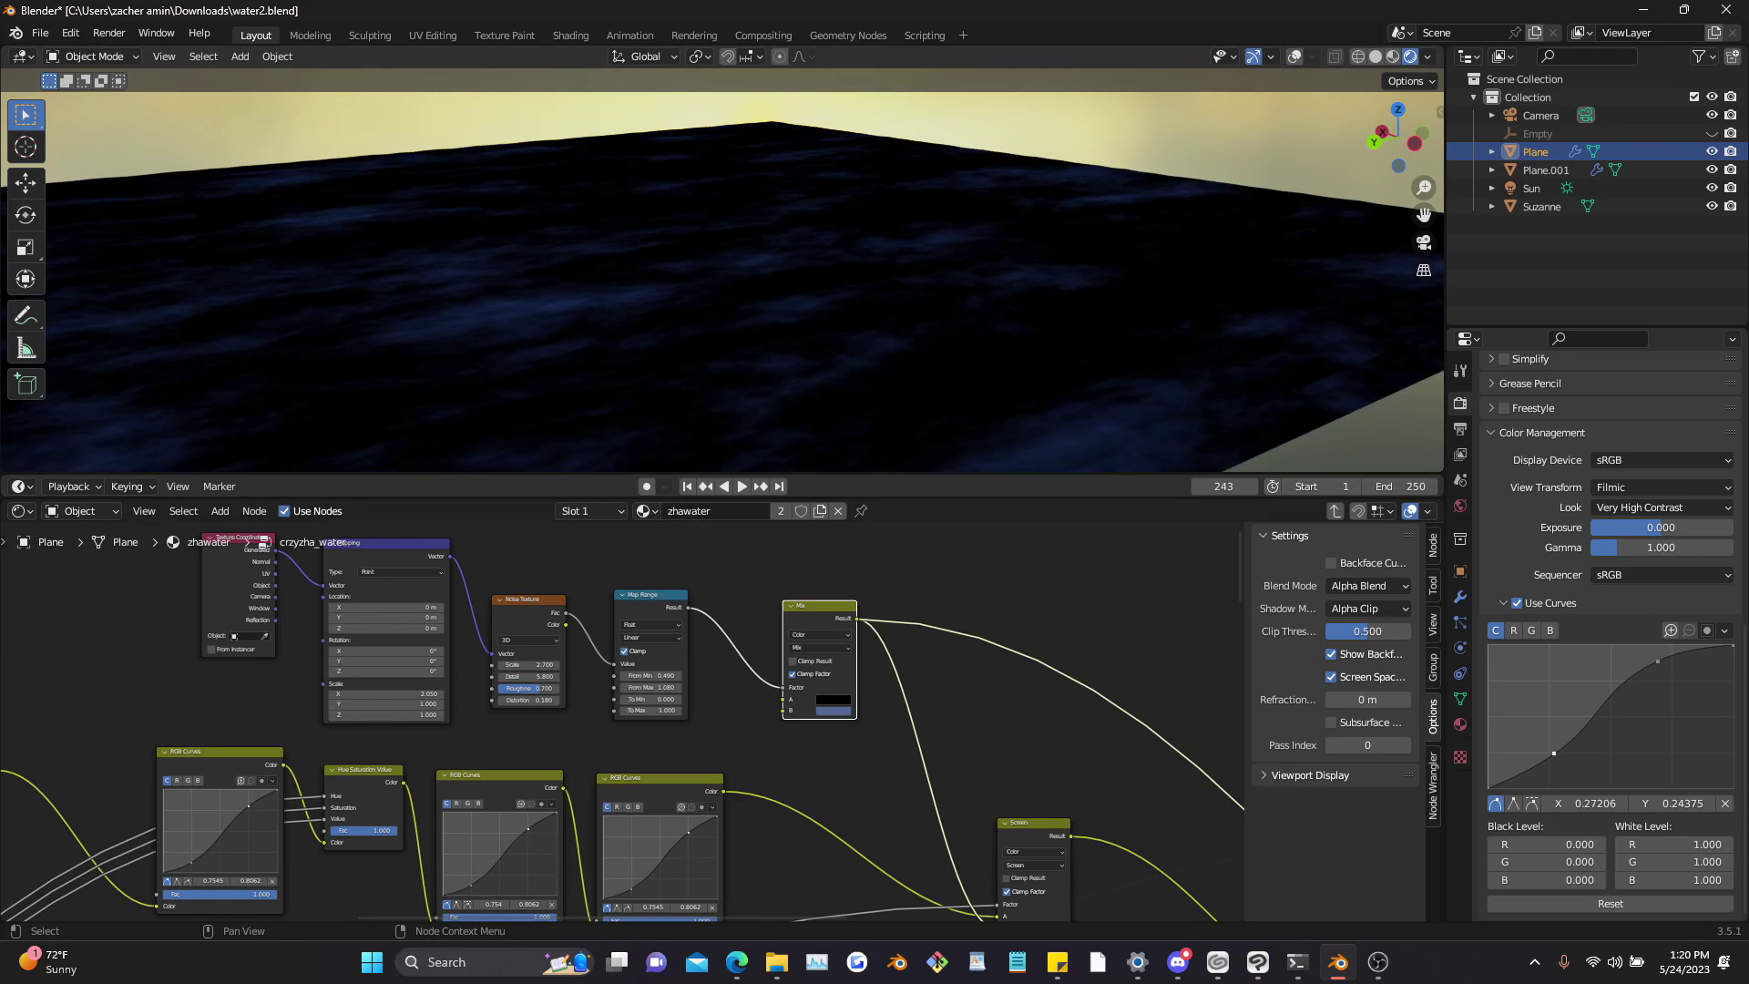
Step: Preview the Hue Saturation Value node that feeds the Principled BSDF
{"action": "scroll", "coordinate": [622, 722], "scroll_direction": "down", "scroll_amount": 3}
{"action": "middle_click_drag", "start_coordinate": [827, 794], "coordinate": [418, 649]}
{"action": "scroll", "coordinate": [622, 722], "scroll_direction": "up", "scroll_amount": 2}
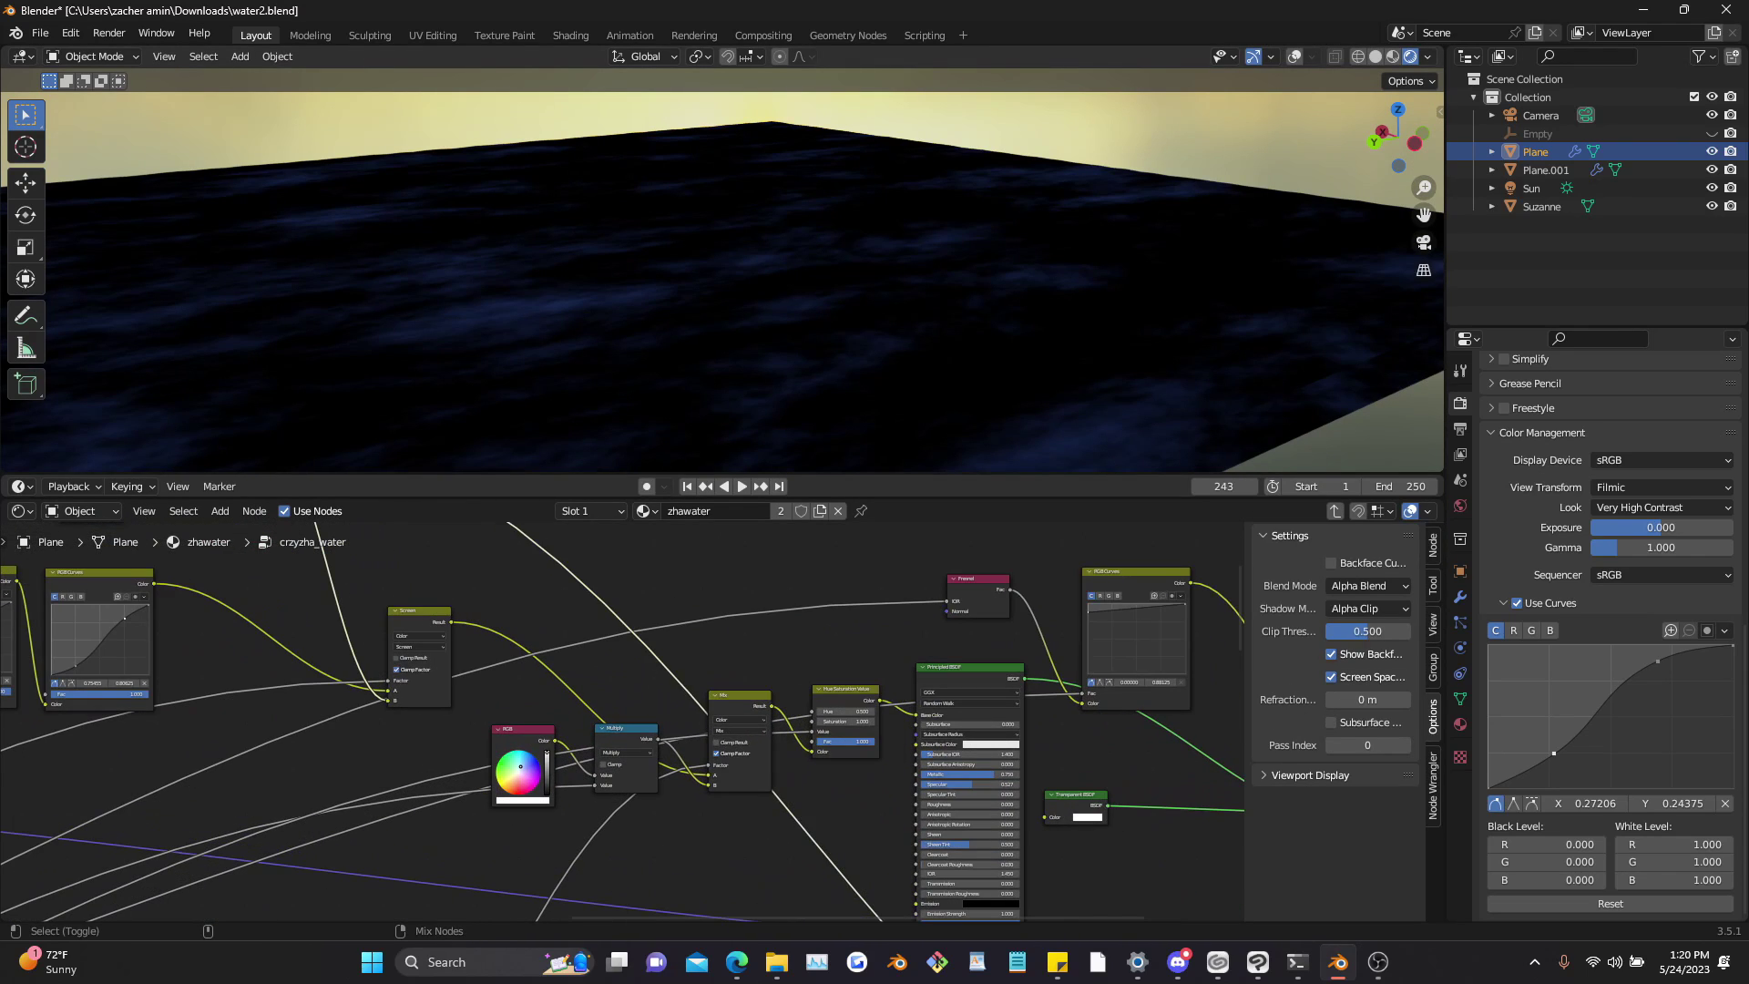
{"action": "left_click", "coordinate": [845, 689], "text": "ctrl+shift"}
Step: Examine the gradient and texture node branches joined by math nodes, and the shader nodes at the end of the group
{"action": "scroll", "coordinate": [622, 721], "scroll_direction": "down", "scroll_amount": 5}
{"action": "middle_click_drag", "start_coordinate": [693, 856], "coordinate": [709, 414]}
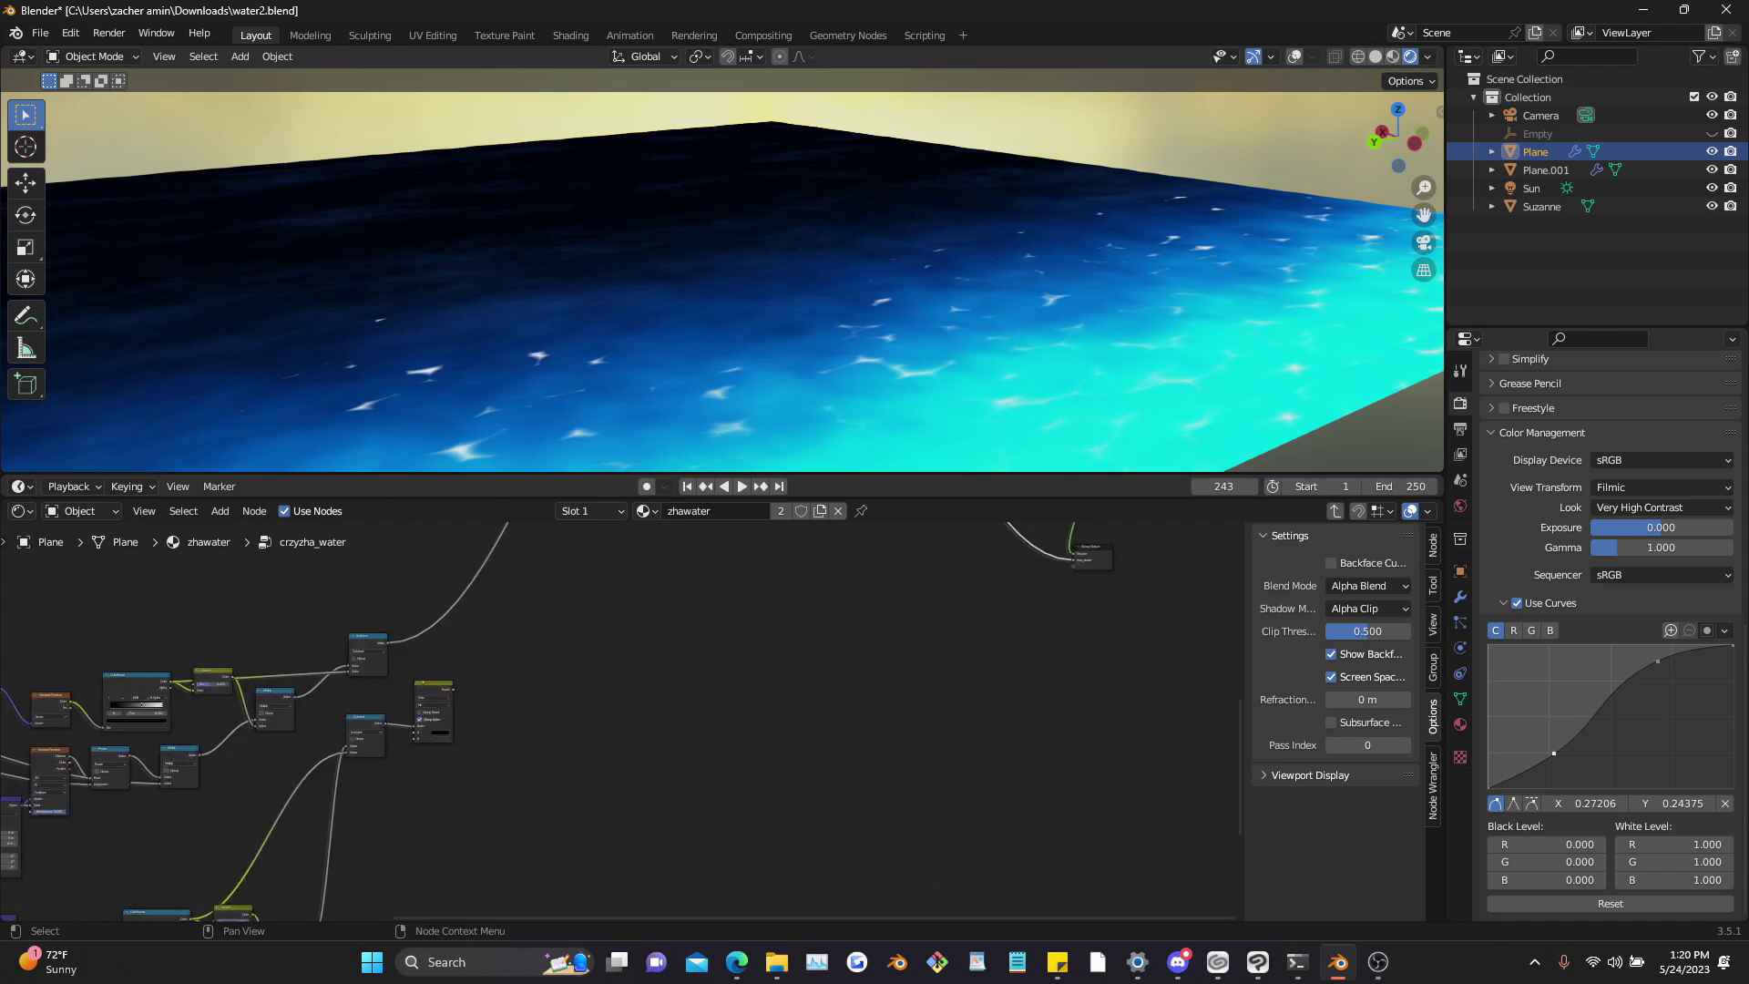
{"action": "scroll", "coordinate": [401, 720], "scroll_direction": "up", "scroll_amount": 5}
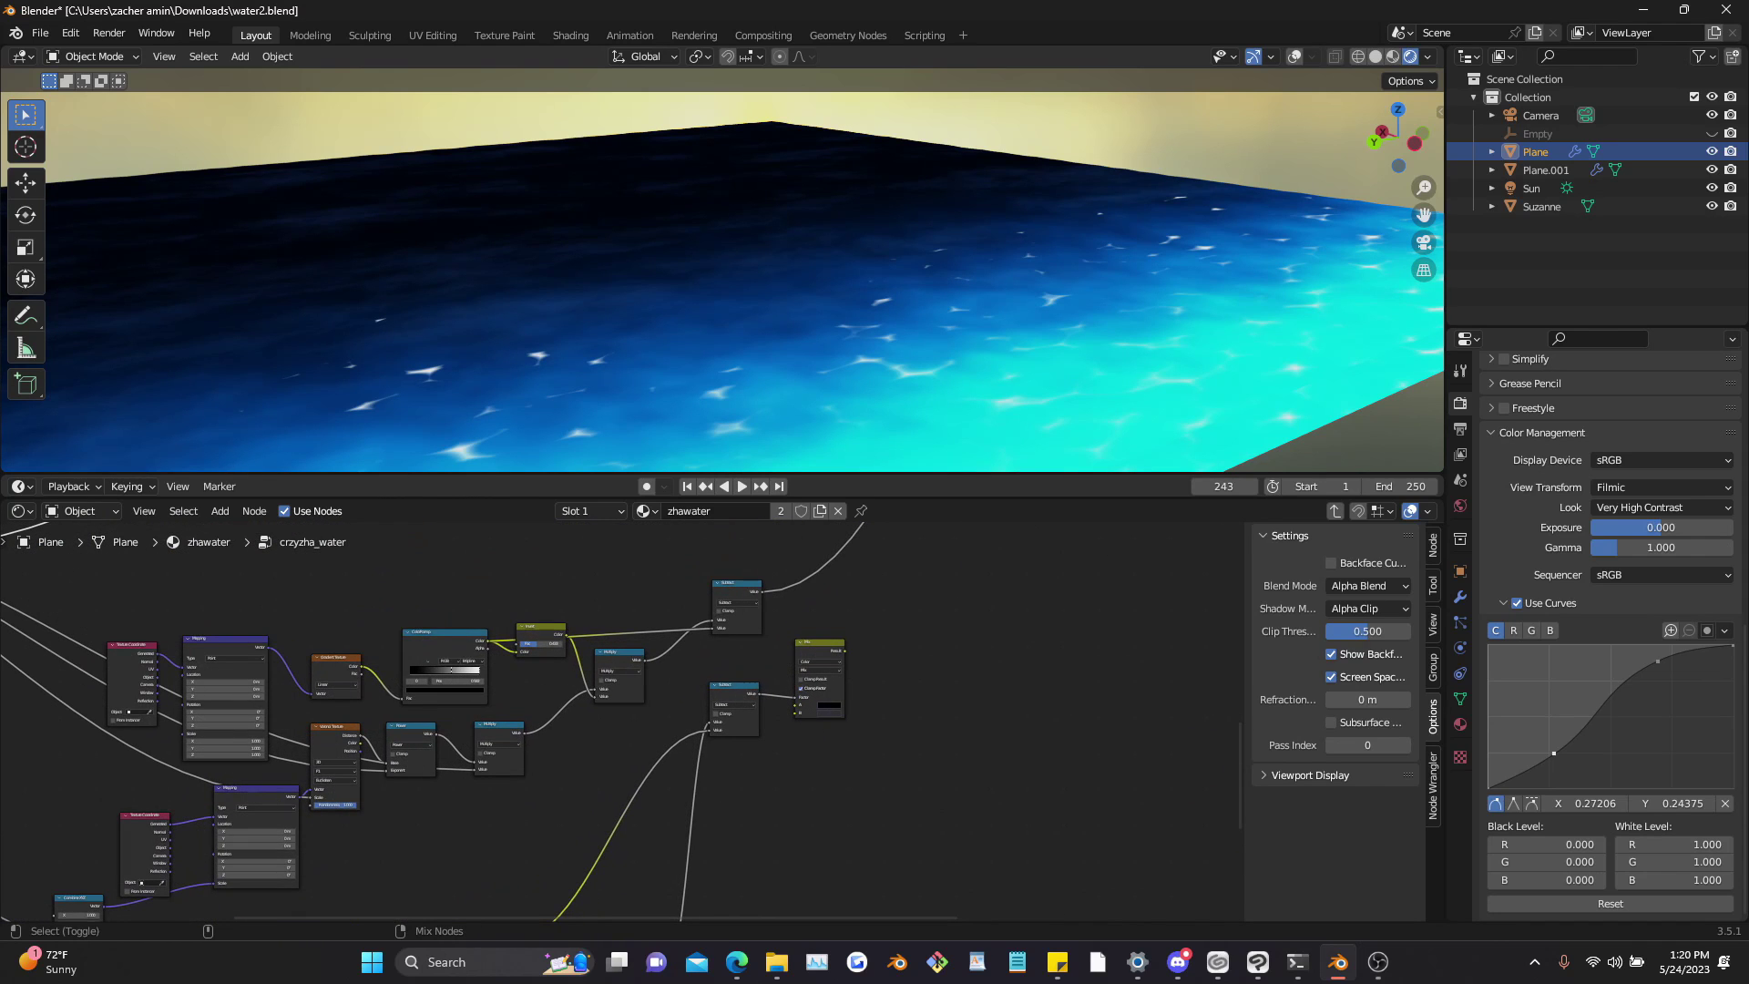
{"action": "left_click", "coordinate": [736, 603], "text": "ctrl+shift"}
{"action": "middle_click_drag", "start_coordinate": [736, 604], "coordinate": [818, 589]}
{"action": "scroll", "coordinate": [947, 561], "scroll_direction": "up", "scroll_amount": 2}
{"action": "middle_click_drag", "start_coordinate": [632, 718], "coordinate": [936, 738]}
{"action": "scroll", "coordinate": [820, 585], "scroll_direction": "down", "scroll_amount": 2}
{"action": "scroll", "coordinate": [936, 738], "scroll_direction": "down", "scroll_amount": 3}
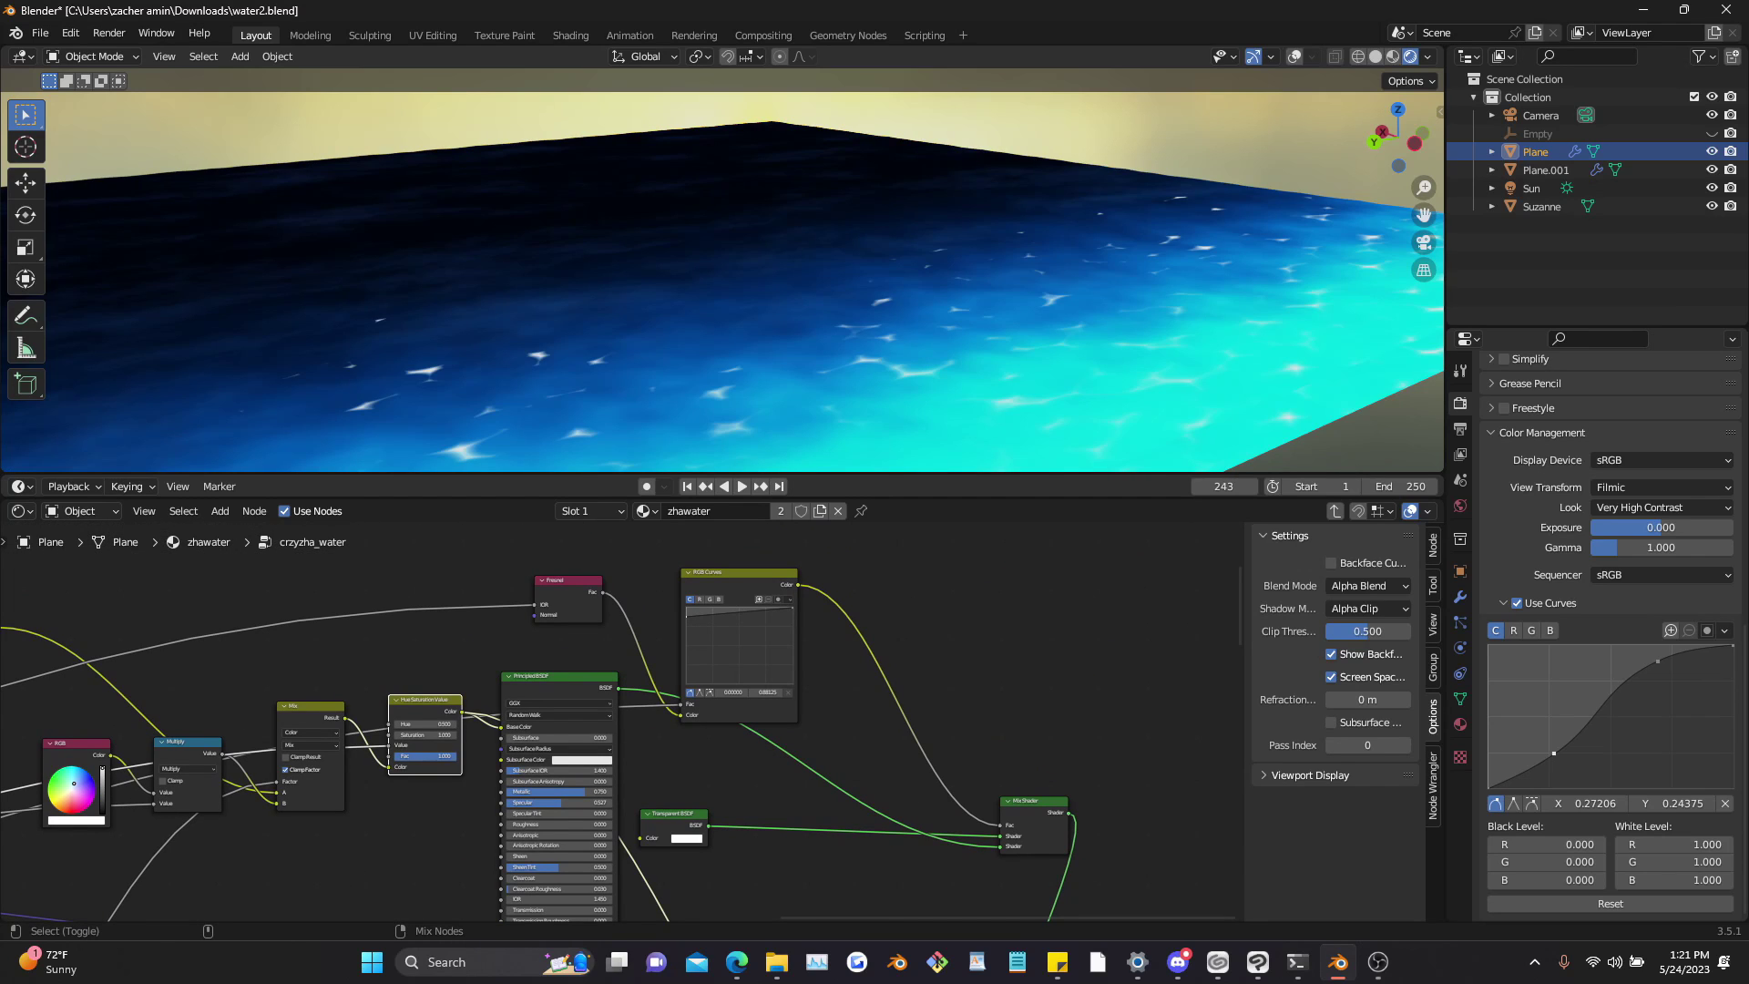
Step: Preview the RGB Curves node before the Mix Shader and the Fresnel node that feeds it
{"action": "left_click", "coordinate": [570, 604], "text": "ctrl+shift"}
{"action": "left_click", "coordinate": [735, 585], "text": "ctrl+shift"}
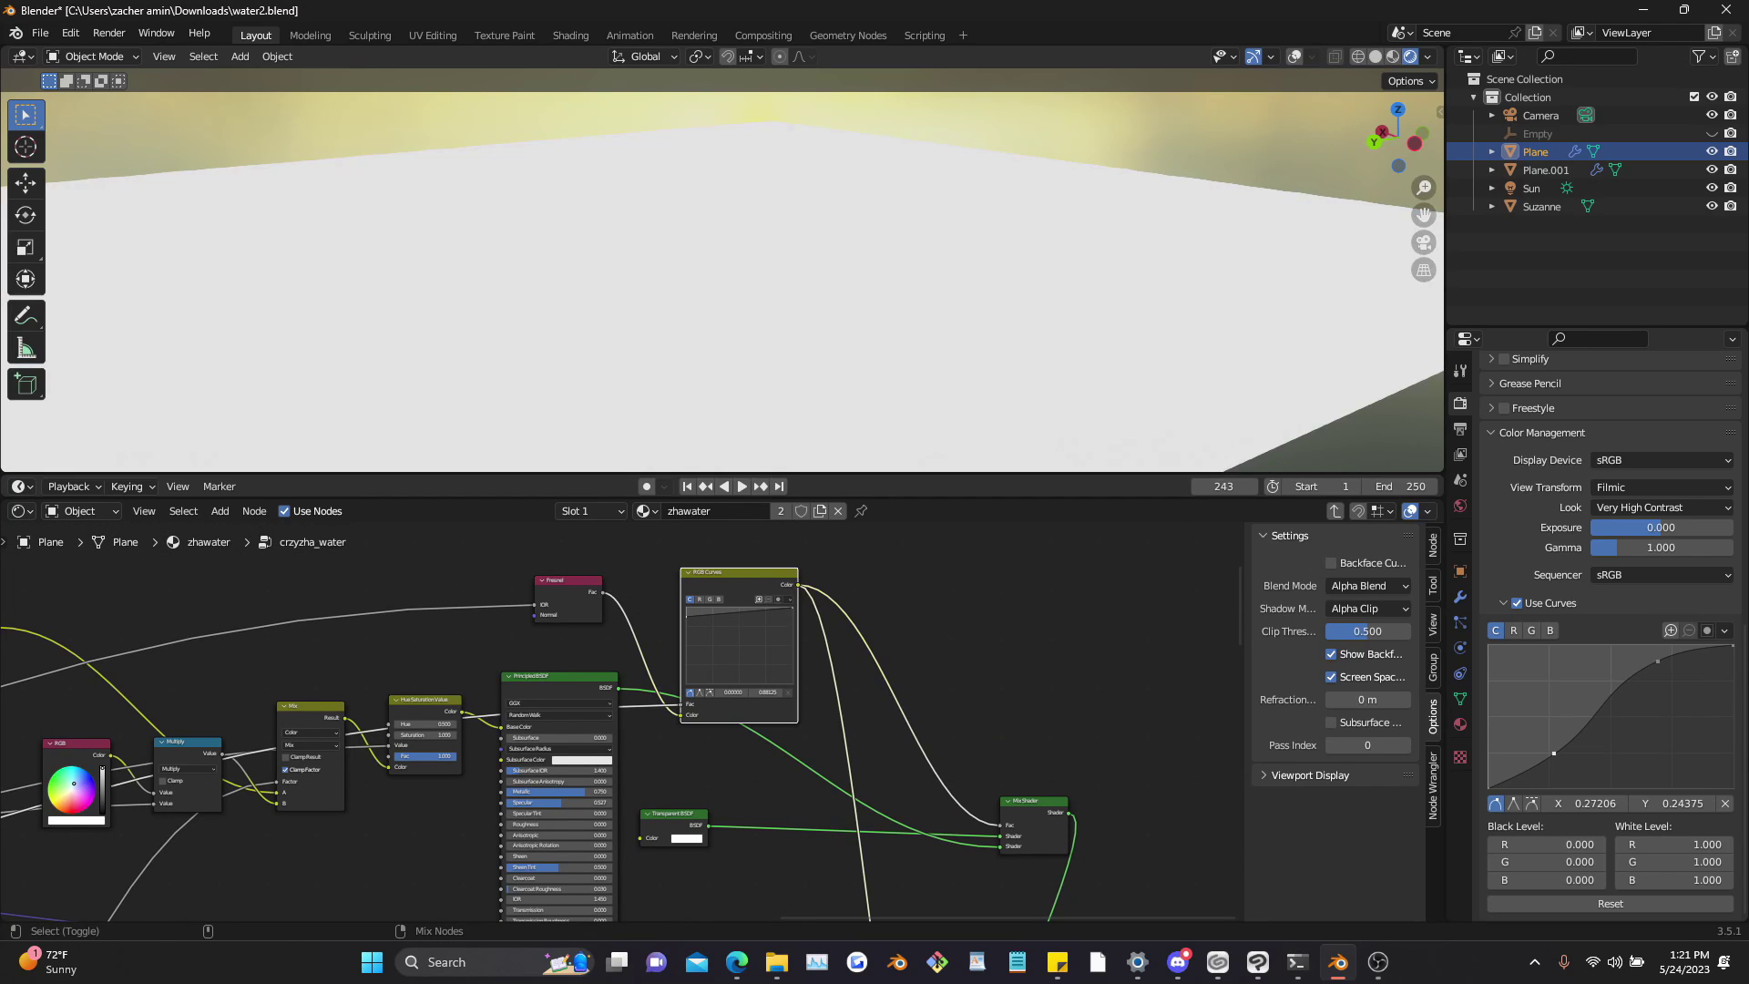
{"action": "left_click", "coordinate": [567, 593], "text": "ctrl+shift"}
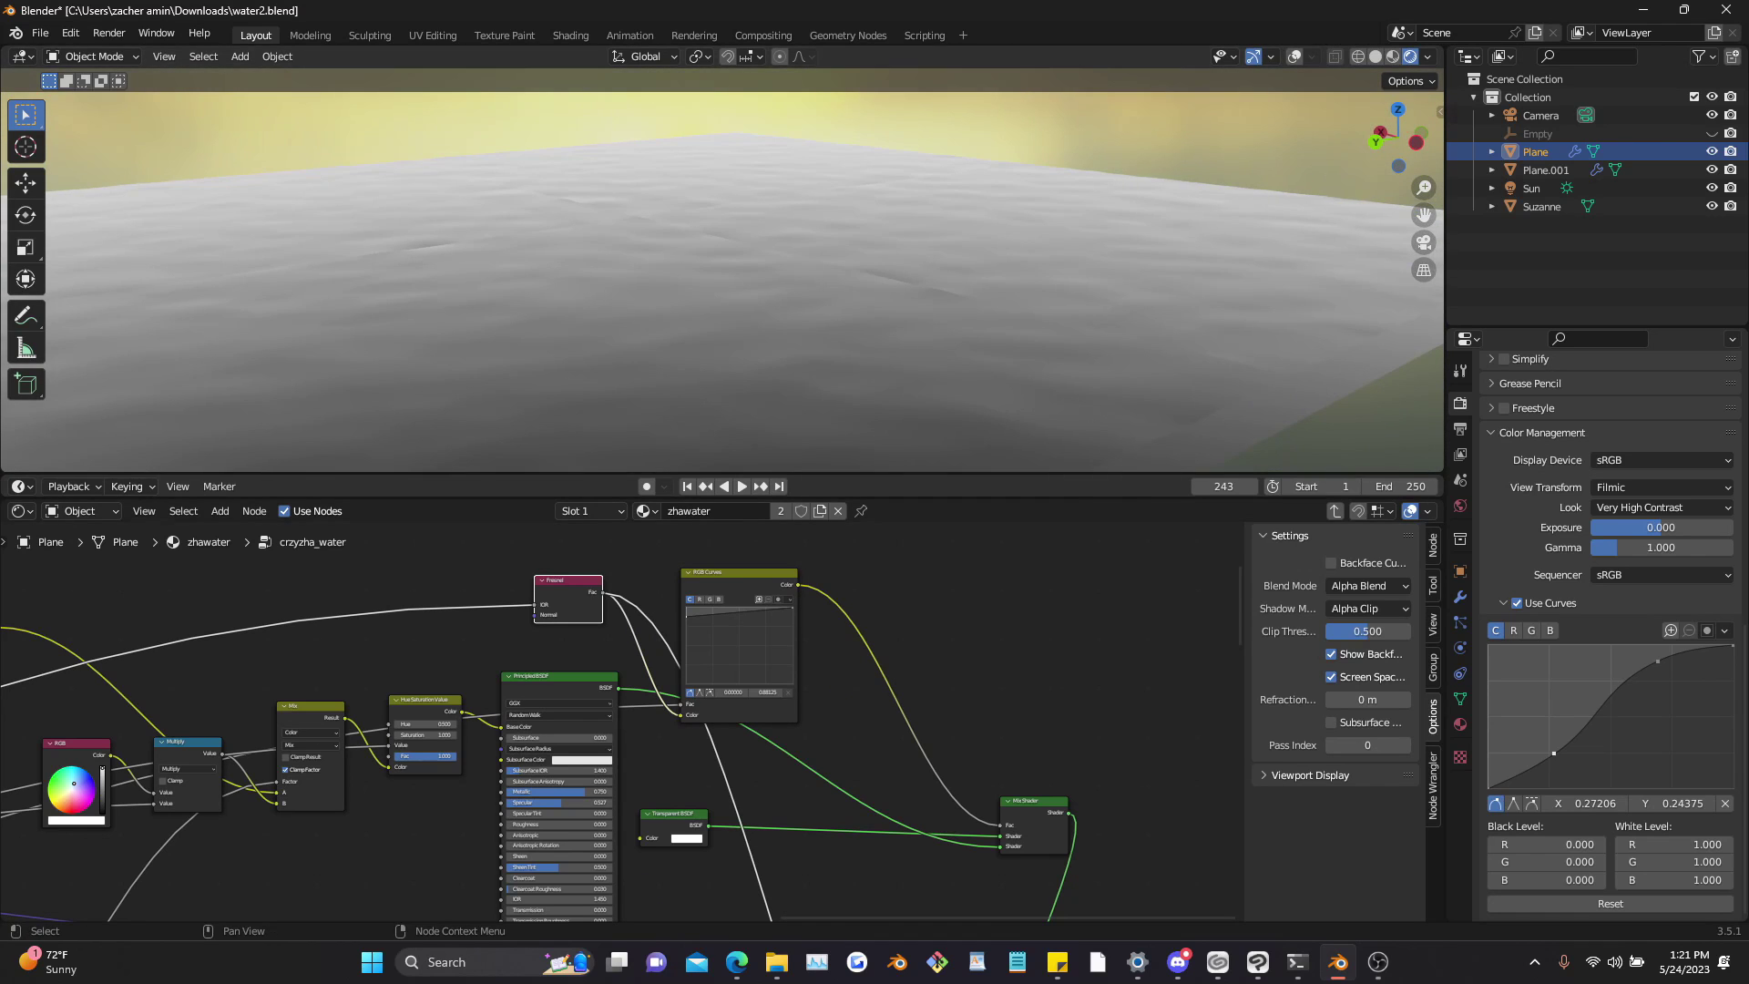
Step: Preview the Mix Shader node that combines the Principled BSDF and the Transparent BSDF
{"action": "middle_click_drag", "start_coordinate": [732, 843], "coordinate": [622, 729]}
{"action": "scroll", "coordinate": [621, 729], "scroll_direction": "down", "scroll_amount": 5}
{"action": "middle_click_drag", "start_coordinate": [788, 748], "coordinate": [761, 740]}
{"action": "scroll", "coordinate": [761, 740], "scroll_direction": "up", "scroll_amount": 7}
{"action": "scroll", "coordinate": [761, 740], "scroll_direction": "down", "scroll_amount": 3}
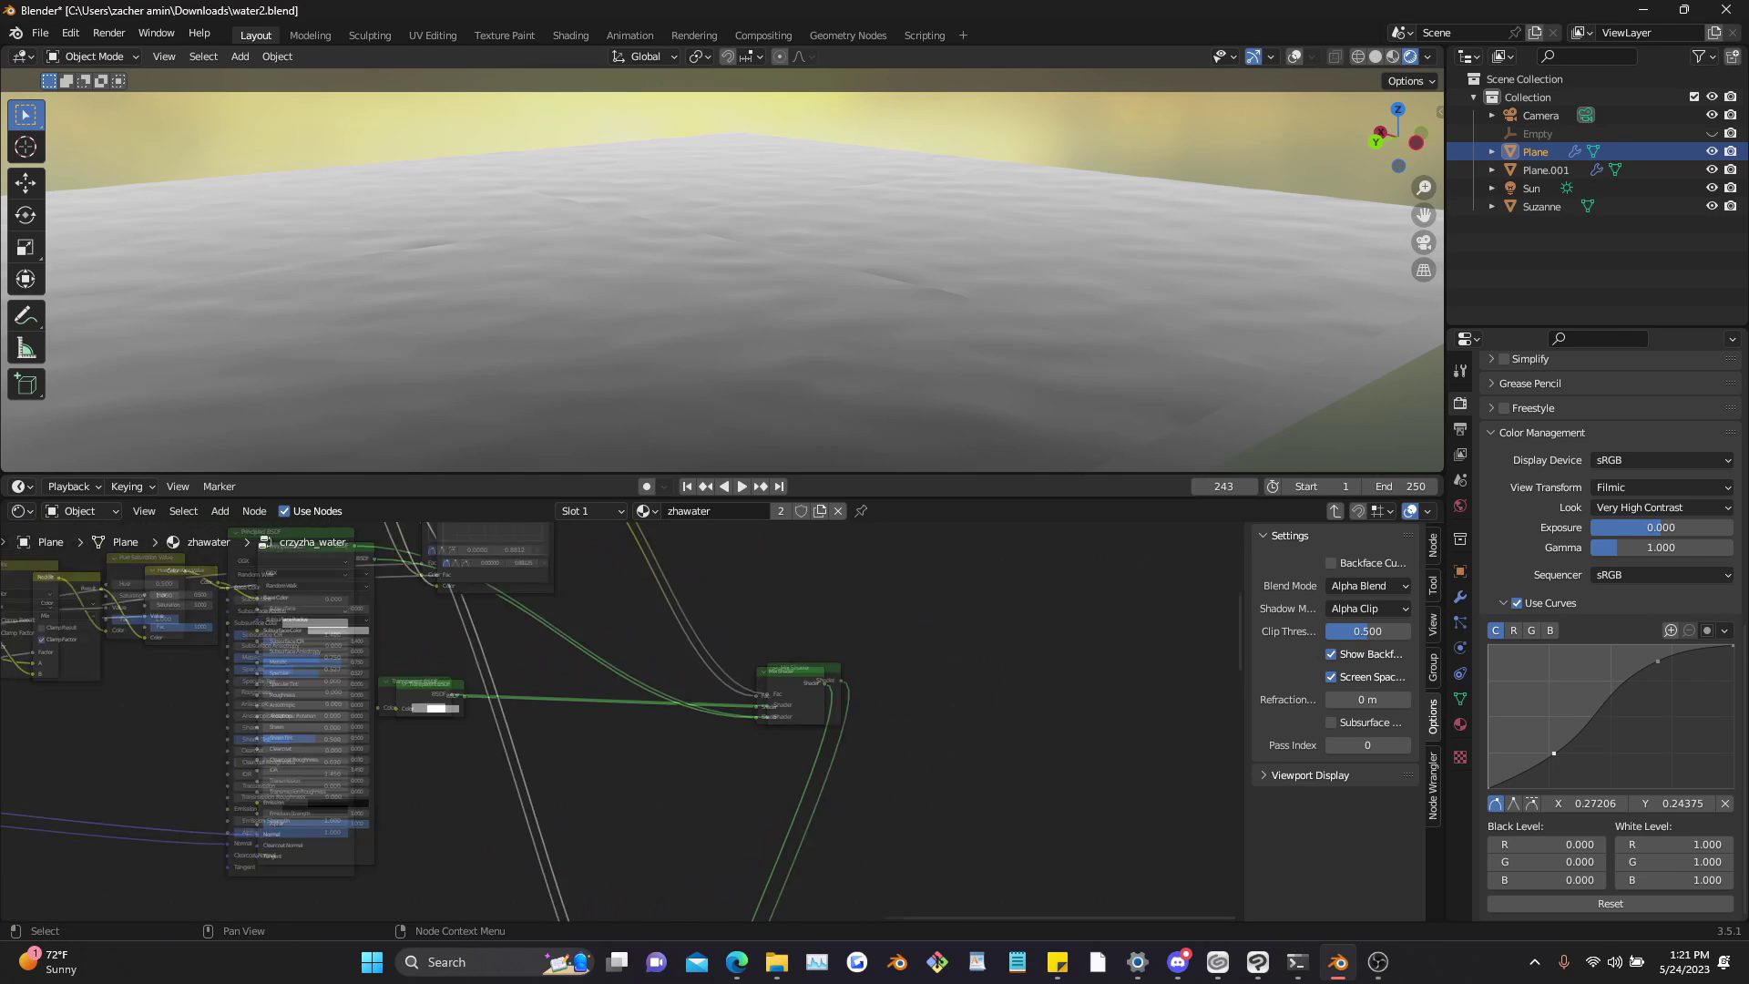
{"action": "middle_click_drag", "start_coordinate": [763, 802], "coordinate": [786, 775]}
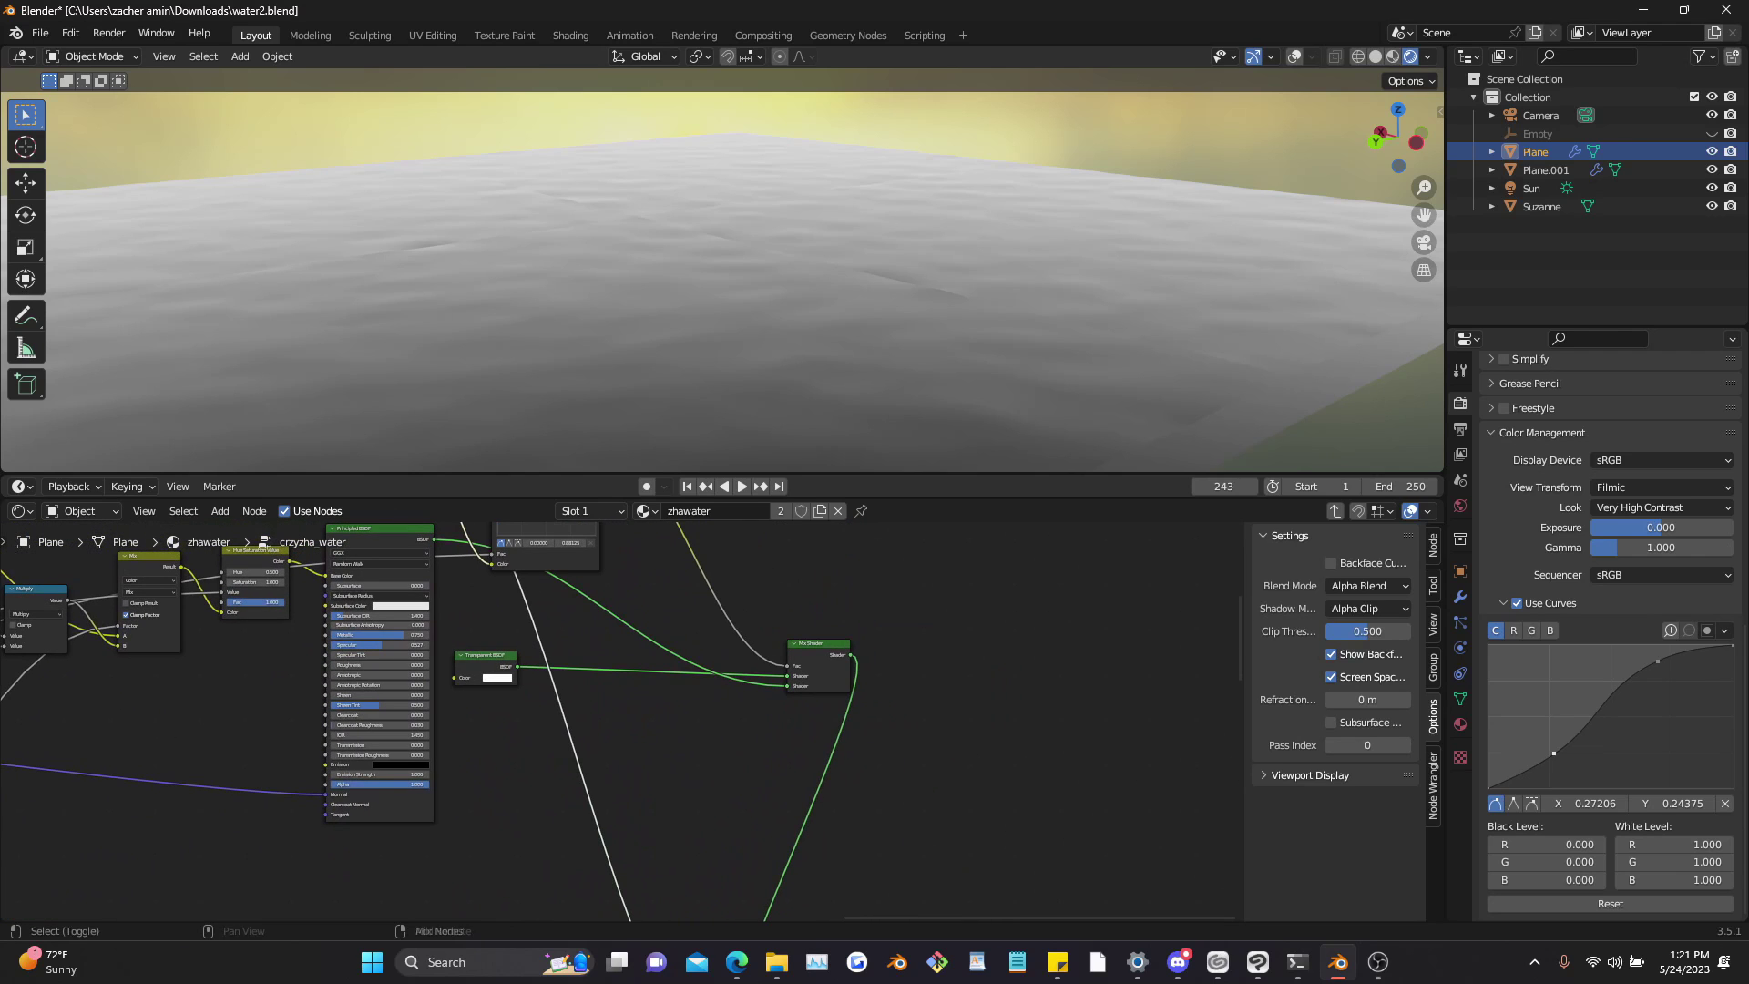
{"action": "scroll", "coordinate": [263, 541], "scroll_direction": "down", "scroll_amount": 3}
{"action": "middle_click_drag", "start_coordinate": [585, 717], "coordinate": [623, 715]}
{"action": "scroll", "coordinate": [623, 715], "scroll_direction": "up", "scroll_amount": 3}
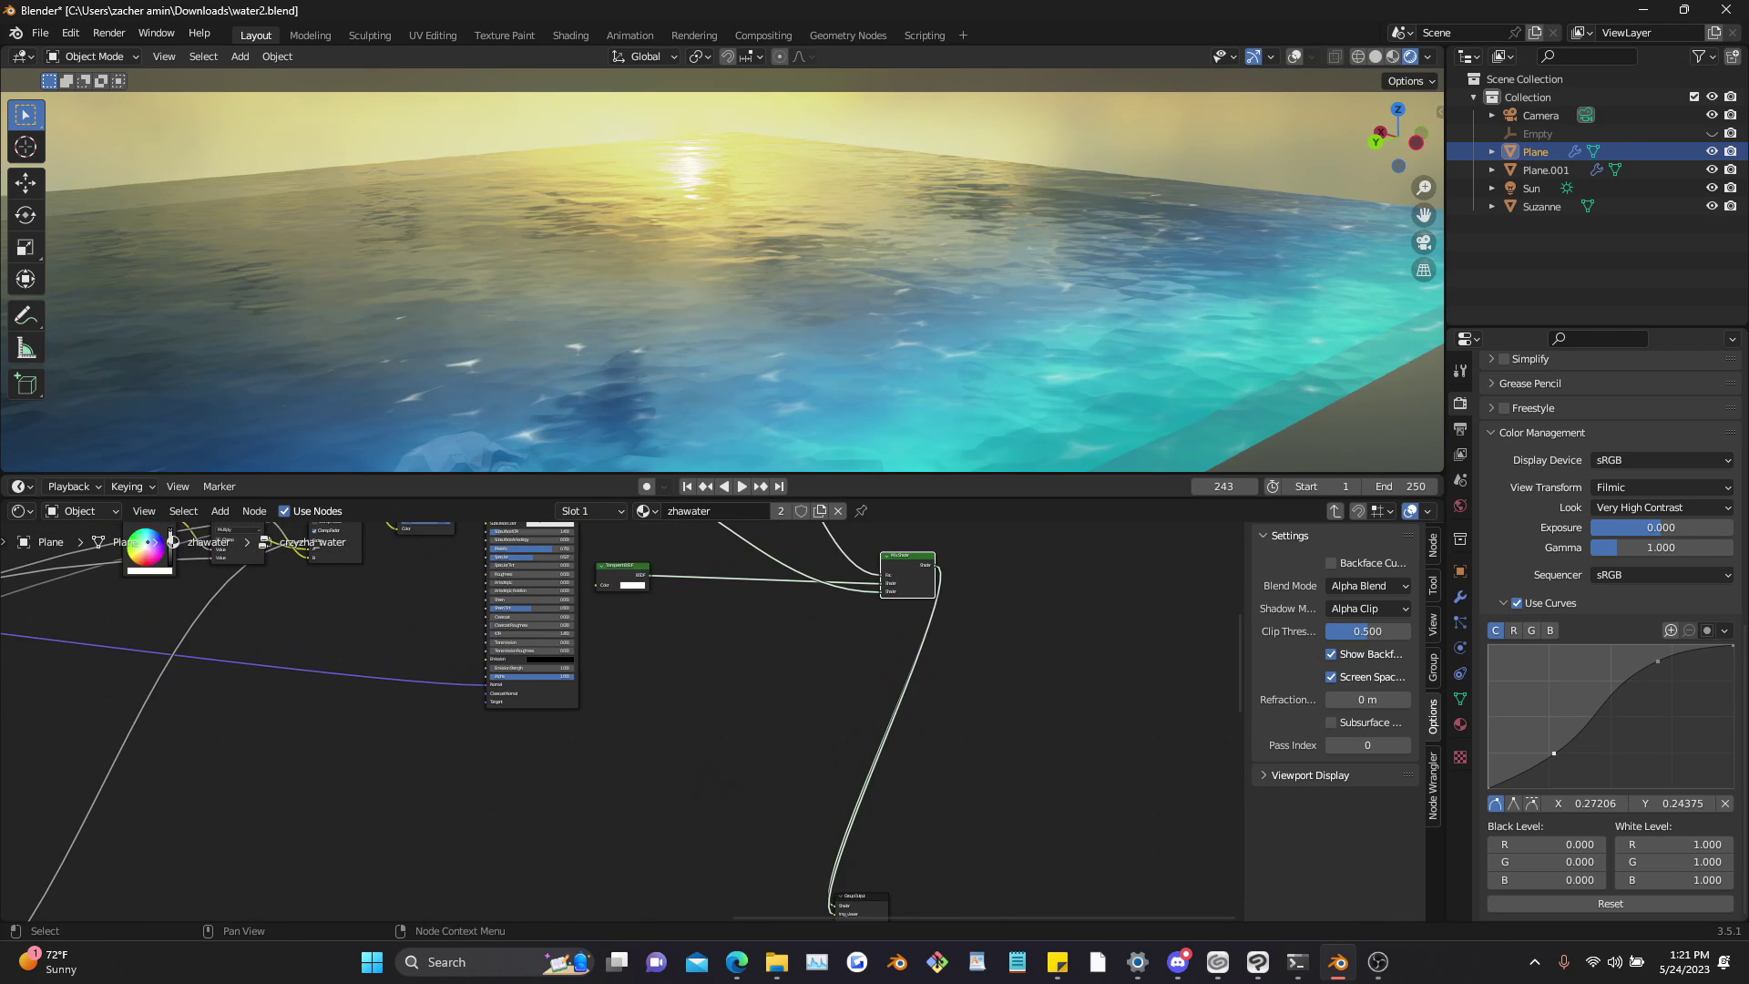
Step: Move the Group Output node up beside the Mix Shader and exit the node group to the zhawater material
{"action": "left_click_drag", "start_coordinate": [899, 855], "coordinate": [840, 919]}
{"action": "key", "text": "g"}
{"action": "left_click", "coordinate": [1075, 606]}
{"action": "middle_click_drag", "start_coordinate": [802, 674], "coordinate": [828, 836]}
{"action": "scroll", "coordinate": [624, 739], "scroll_direction": "up", "scroll_amount": 4}
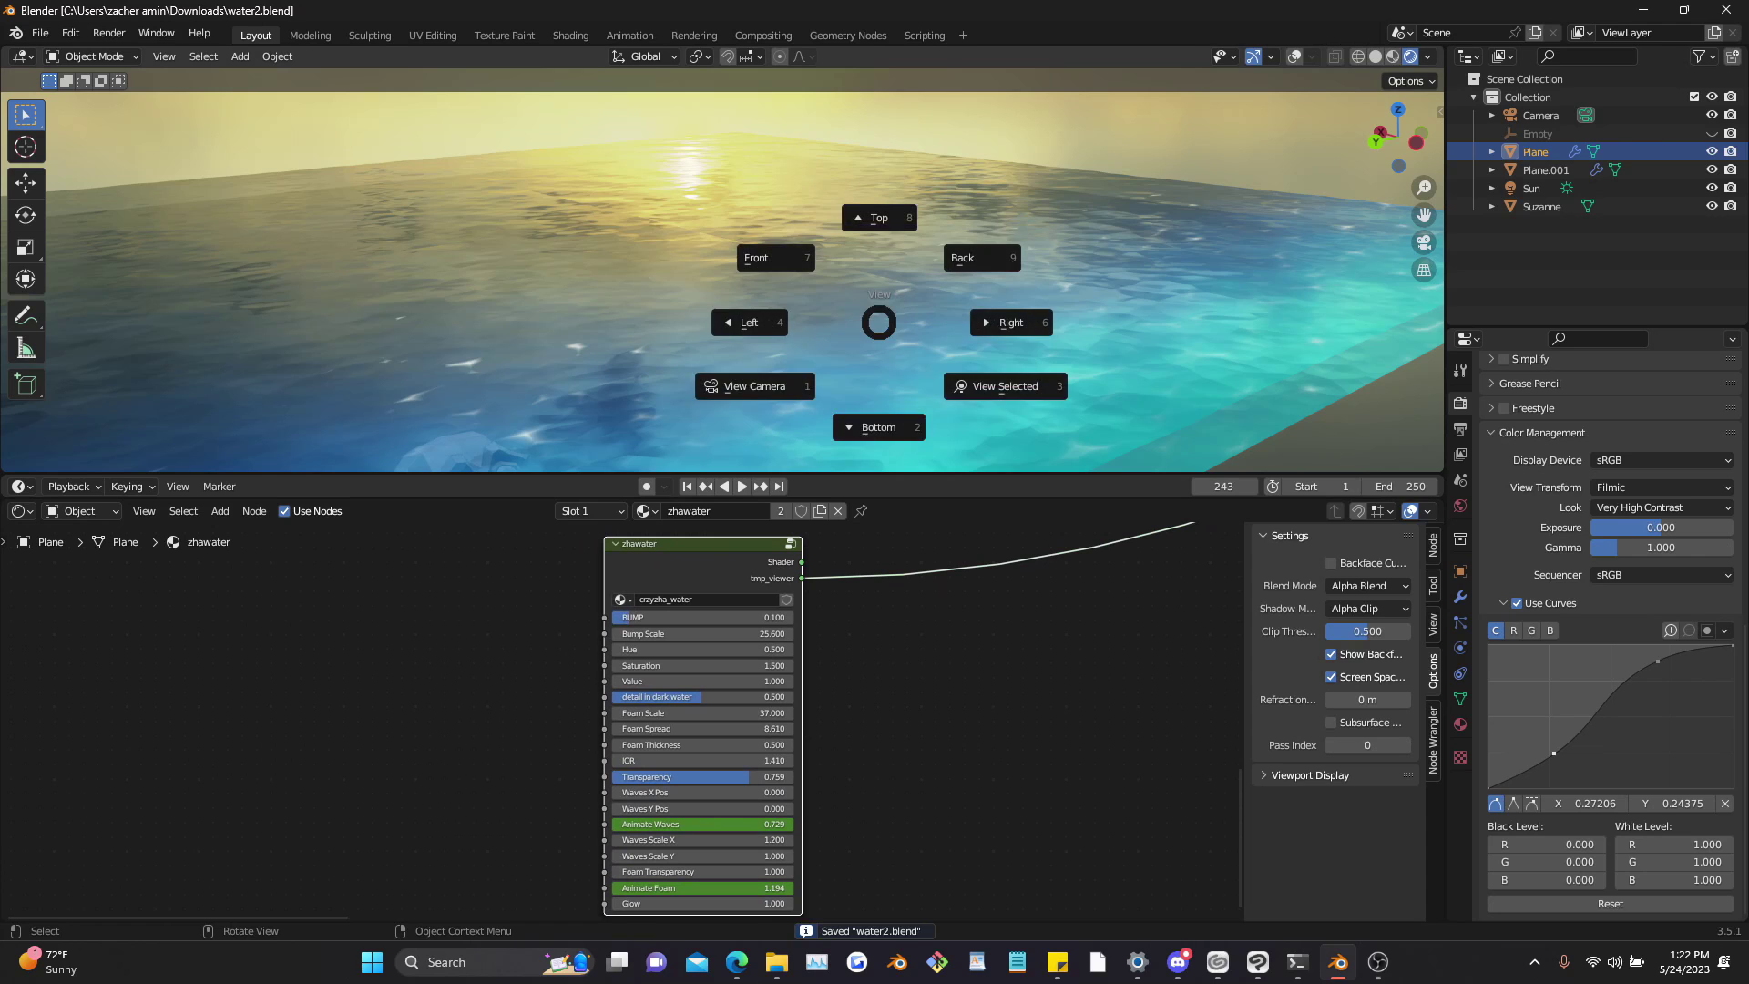
Step: Select both water planes and scale them down uniformly
{"action": "scroll", "coordinate": [720, 283], "scroll_direction": "down", "scroll_amount": 5}
{"action": "middle_click_drag", "start_coordinate": [719, 282], "coordinate": [765, 286]}
{"action": "scroll", "coordinate": [742, 286], "scroll_direction": "up", "scroll_amount": 5}
{"action": "middle_click_drag", "start_coordinate": [1011, 343], "coordinate": [1019, 342]}
{"action": "scroll", "coordinate": [1022, 345], "scroll_direction": "down", "scroll_amount": 1}
{"action": "left_click_drag", "start_coordinate": [1025, 348], "coordinate": [1028, 343]}
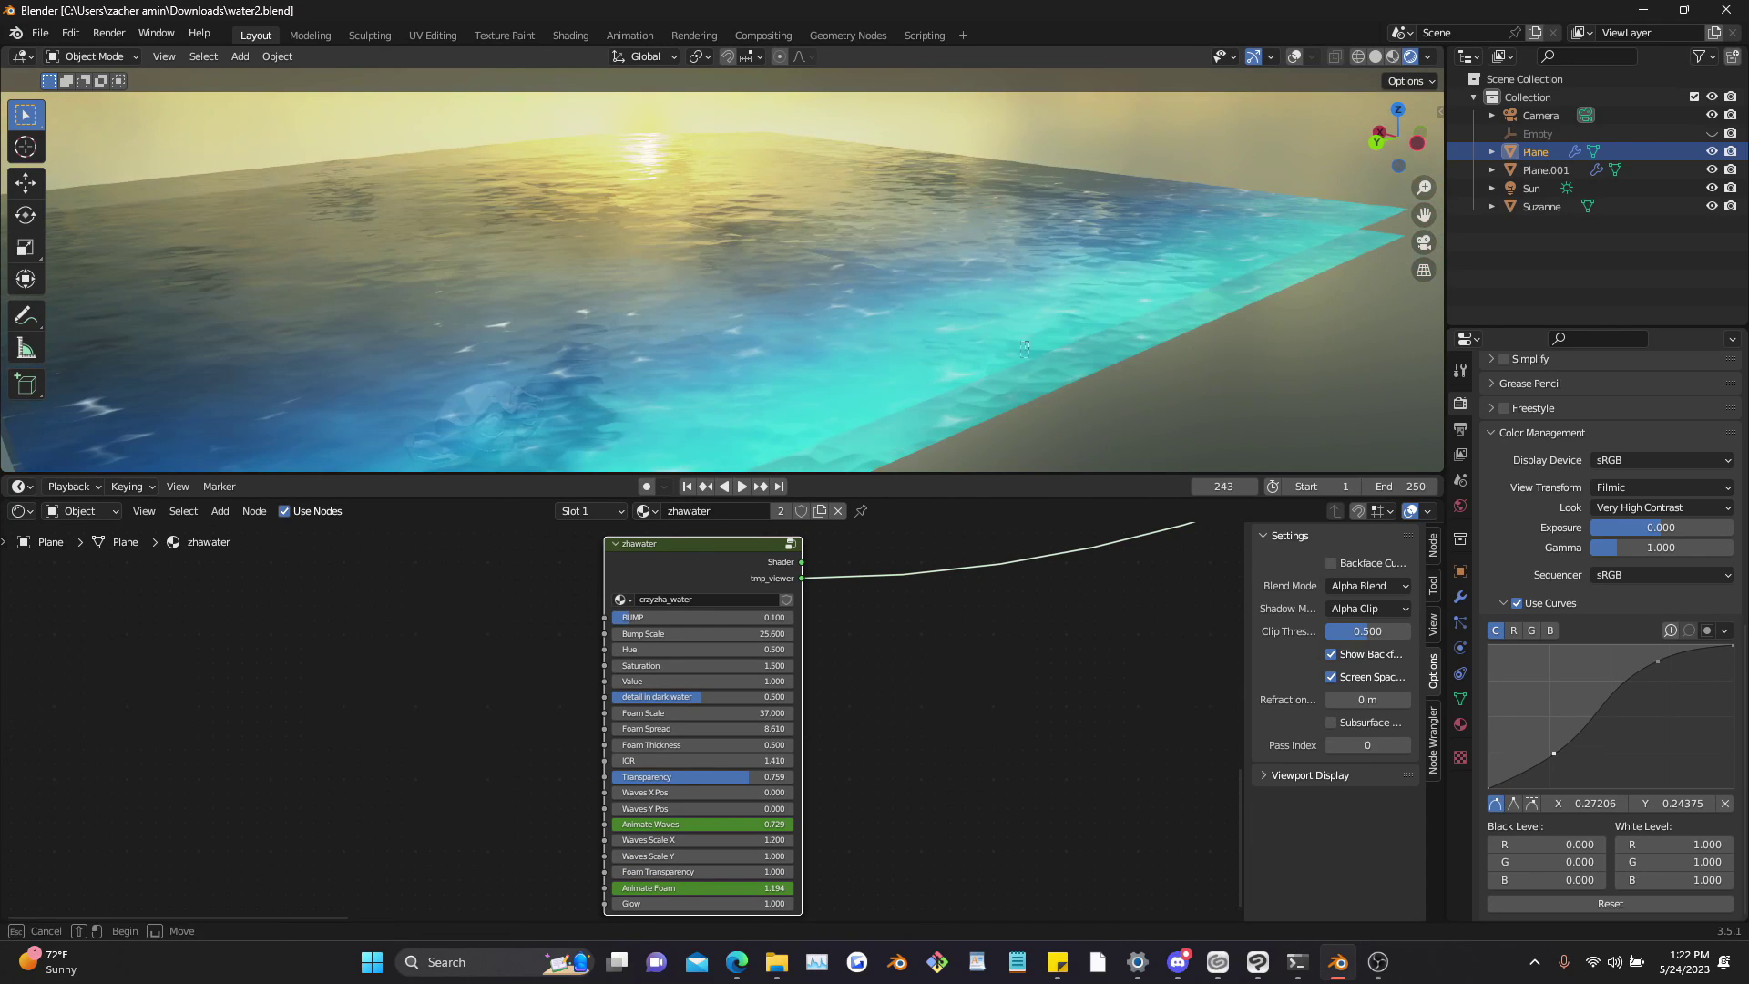
{"action": "key", "text": "s"}
{"action": "left_click", "coordinate": [1109, 267]}
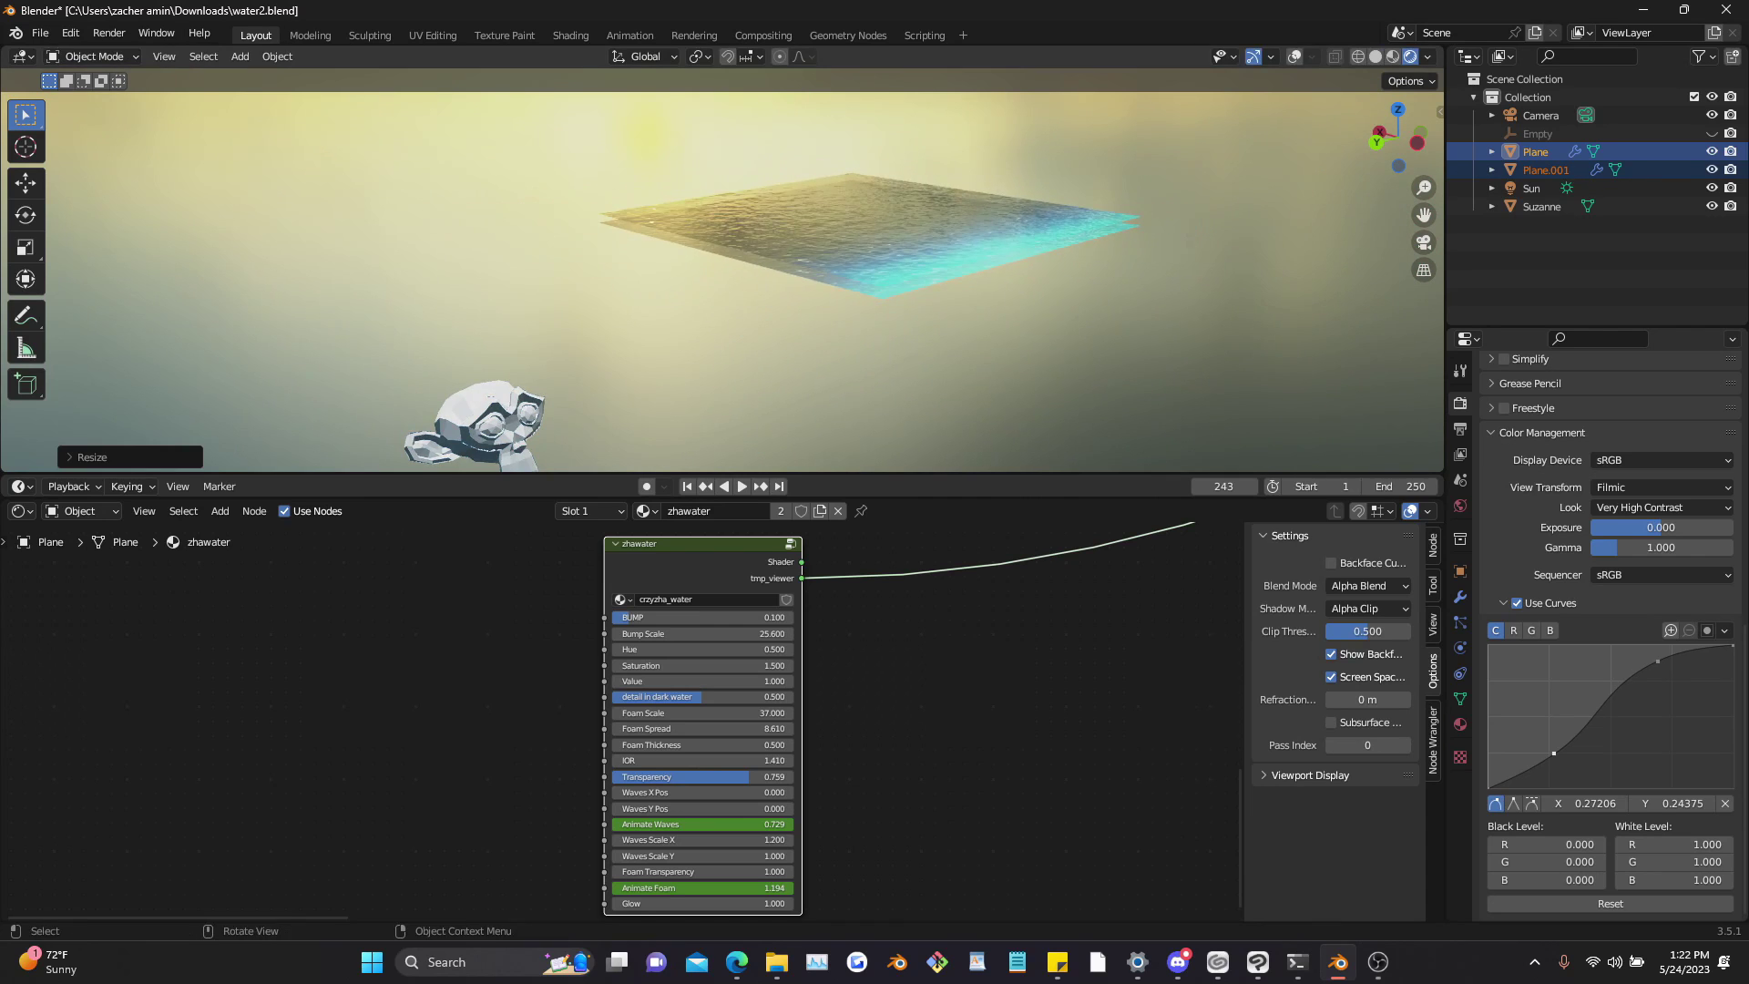
{"action": "scroll", "coordinate": [1110, 267], "scroll_direction": "up", "scroll_amount": 6}
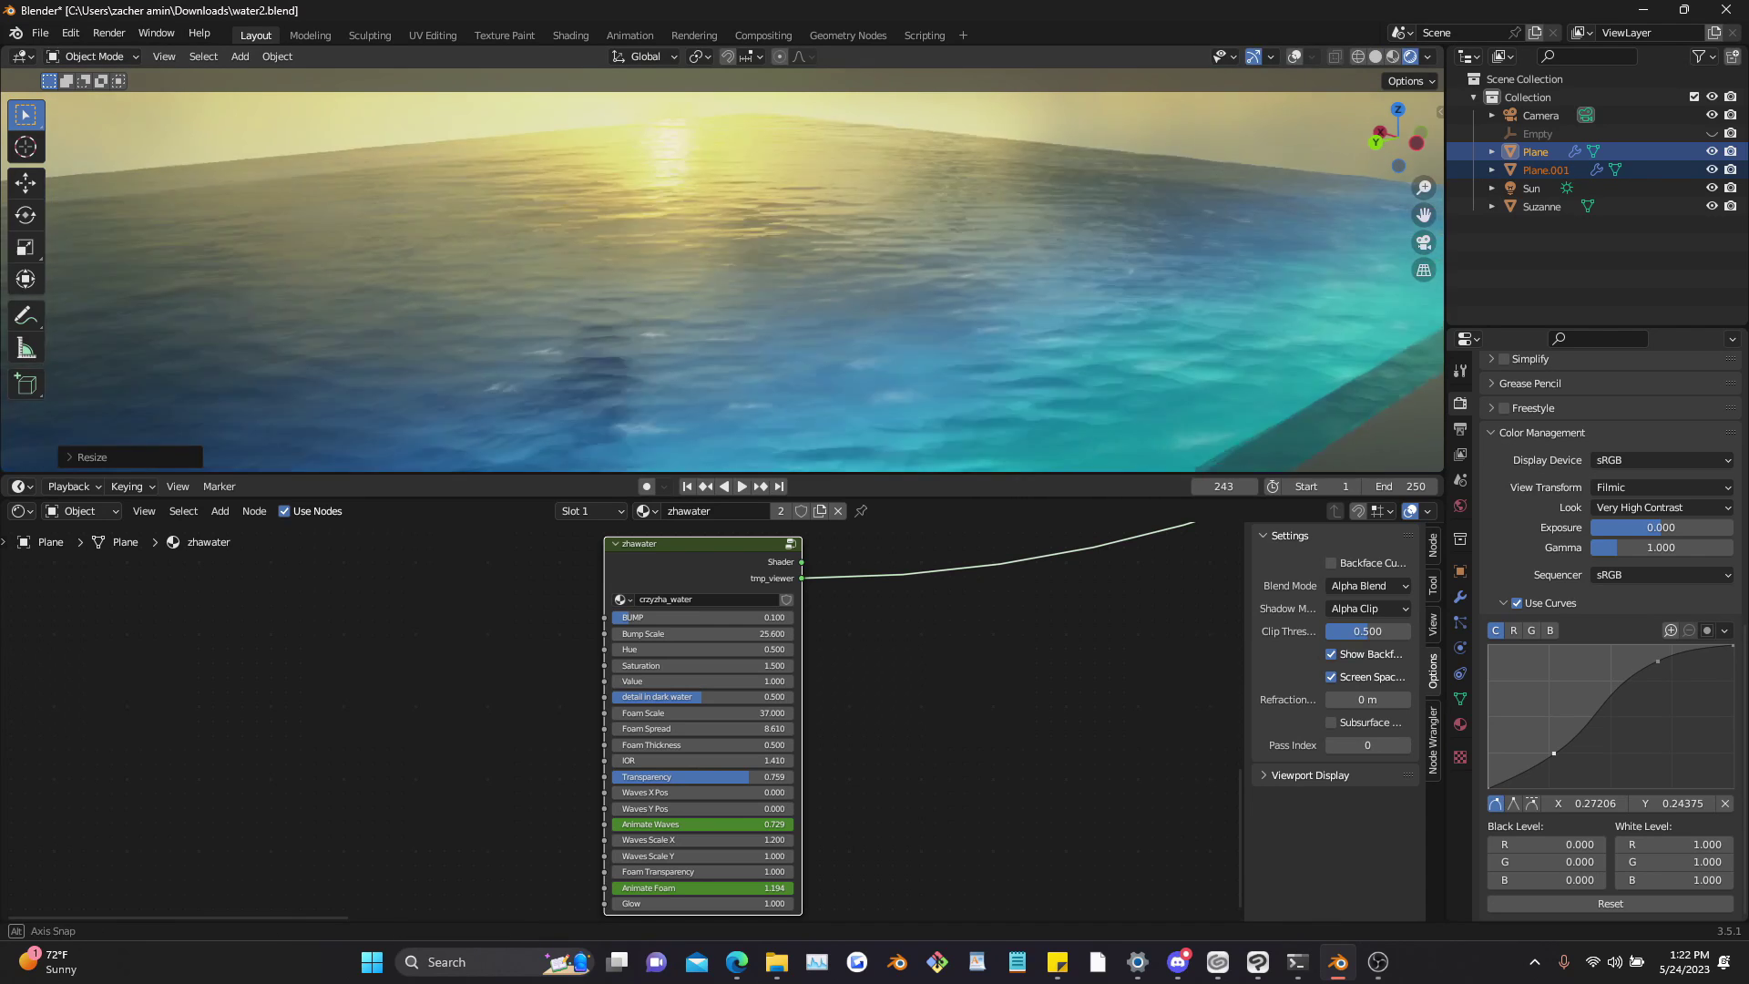
{"action": "middle_click_drag", "start_coordinate": [1110, 267], "coordinate": [1071, 267]}
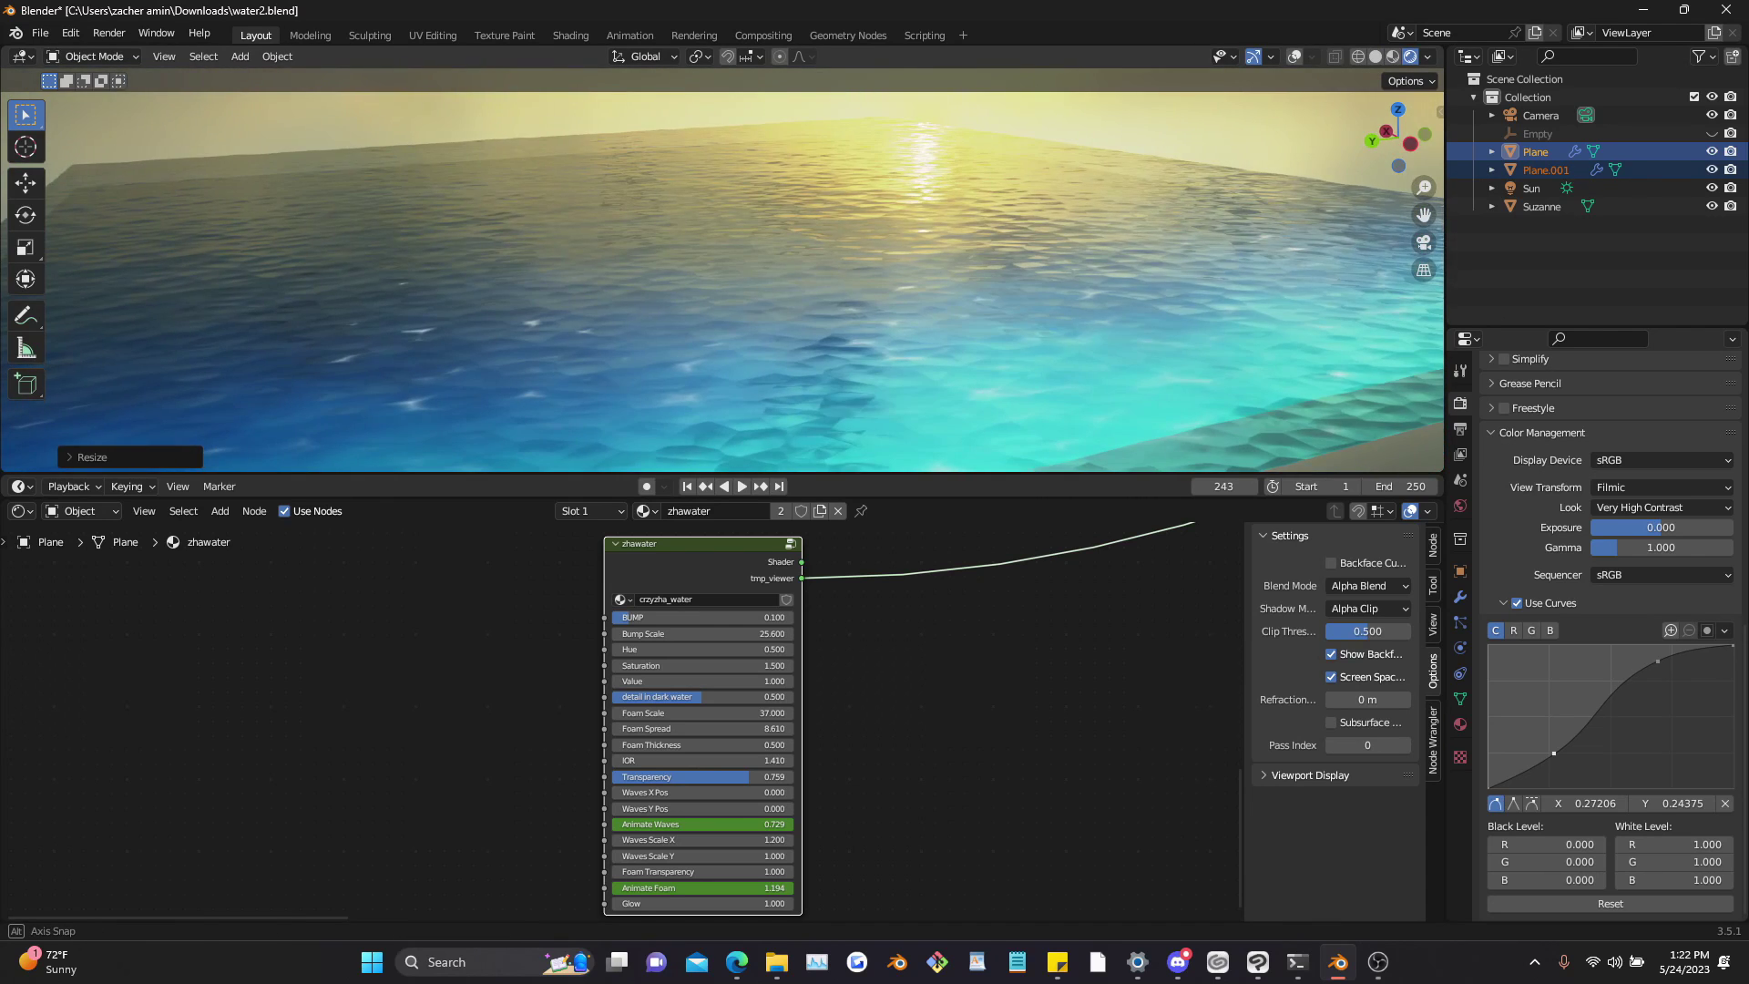
Step: Set the Bump Scale of the zhawater group node to 10.6
{"action": "left_click_drag", "start_coordinate": [705, 634], "coordinate": [618, 635]}
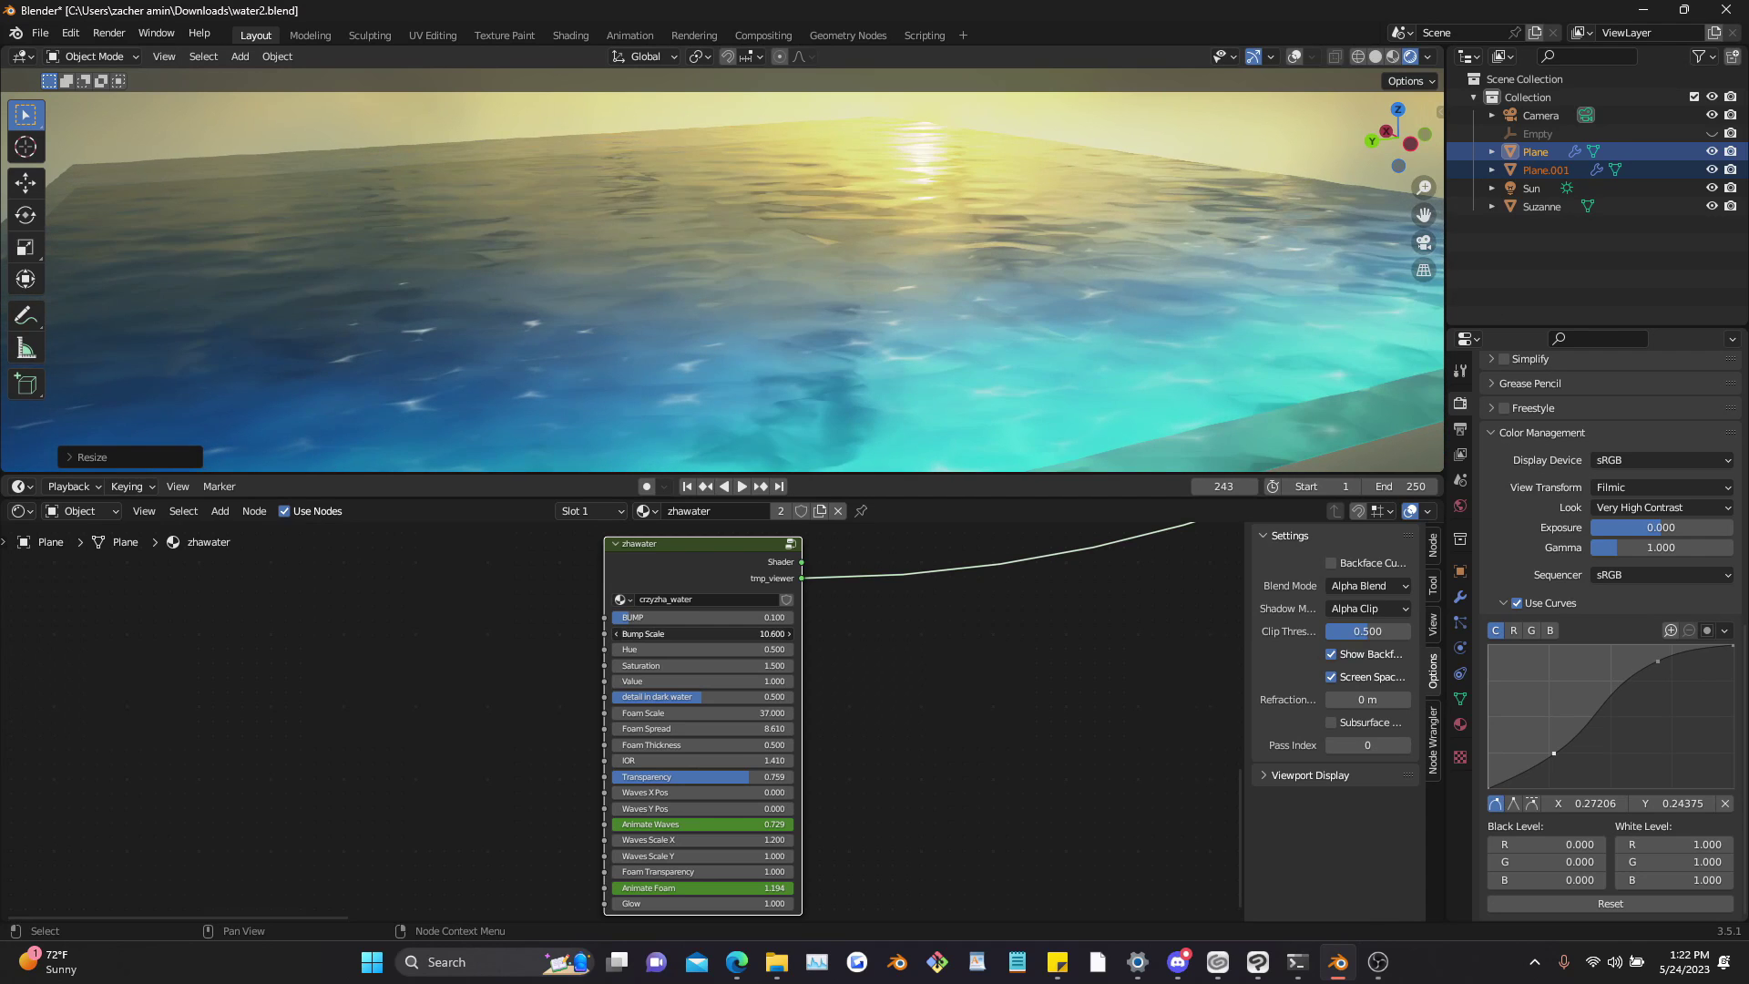
{"action": "scroll", "coordinate": [729, 319], "scroll_direction": "down", "scroll_amount": 2}
{"action": "middle_click_drag", "start_coordinate": [729, 318], "coordinate": [753, 319]}
Step: Undo the Bump Scale change and the scaling of the water planes, and save the file
{"action": "key", "text": "ctrl+z"}
{"action": "key", "text": "ctrl+z"}
{"action": "key", "text": "ctrl+z"}
{"action": "key", "text": "ctrl+z"}
{"action": "key", "text": "ctrl+z"}
{"action": "key", "text": "ctrl+z"}
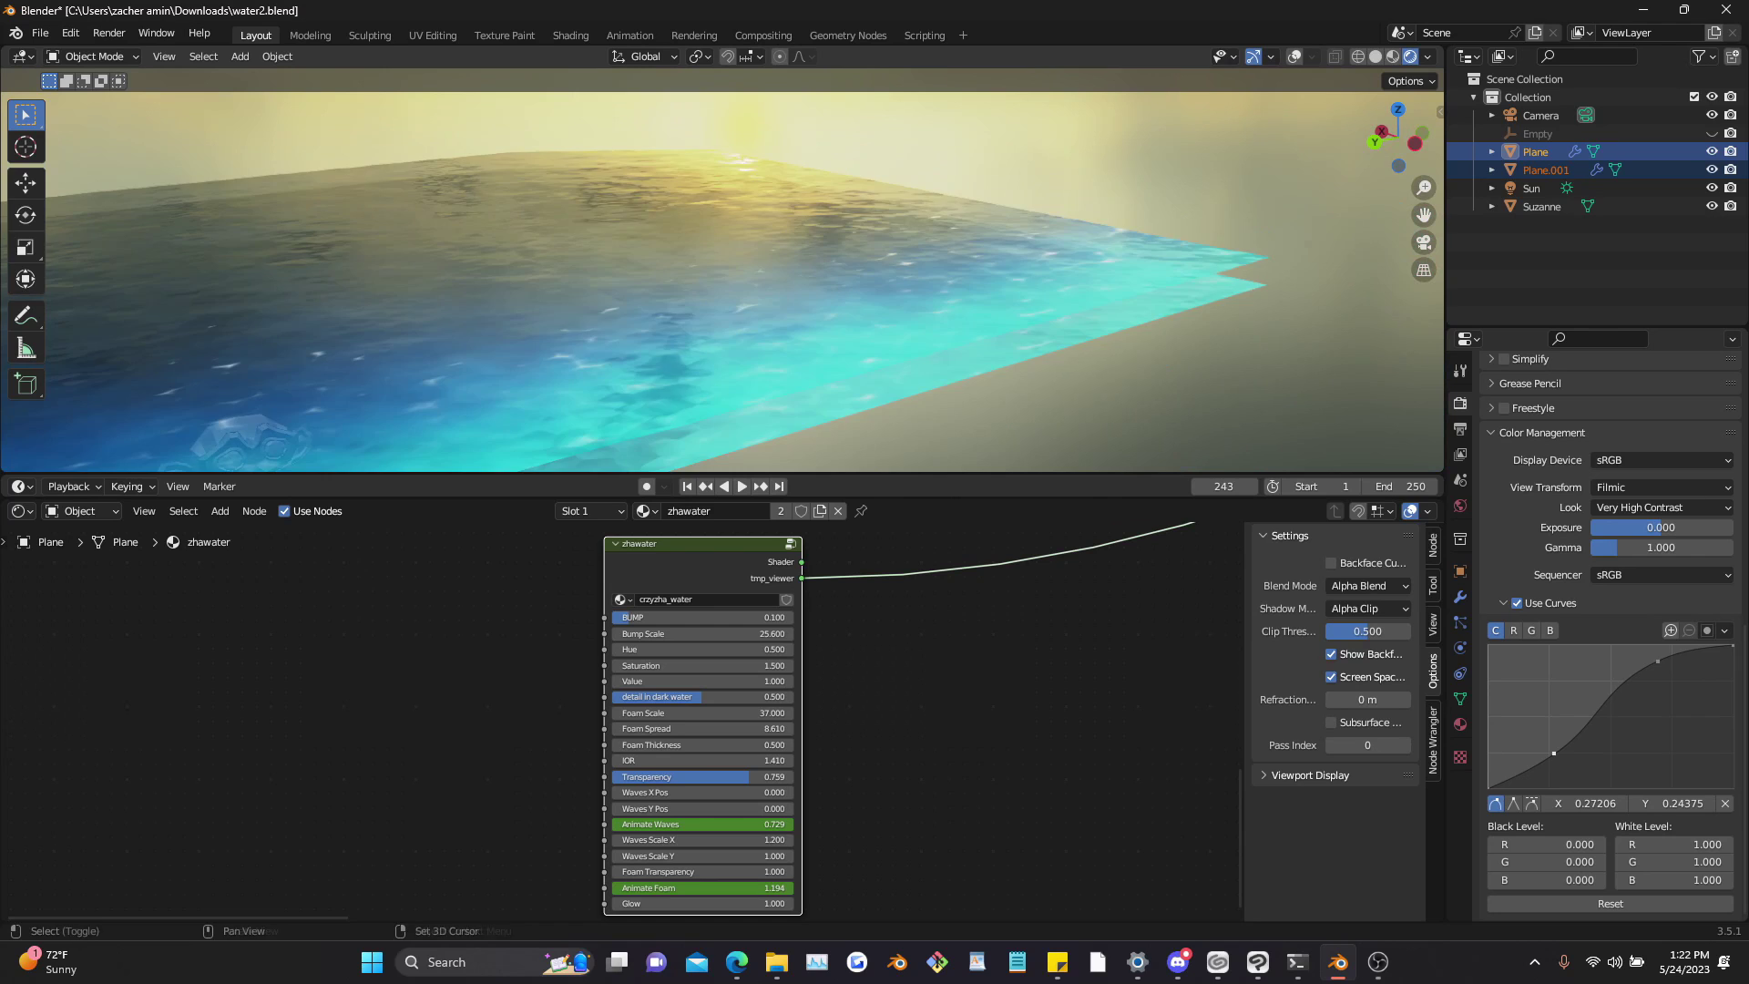
{"action": "key", "text": "ctrl+s"}
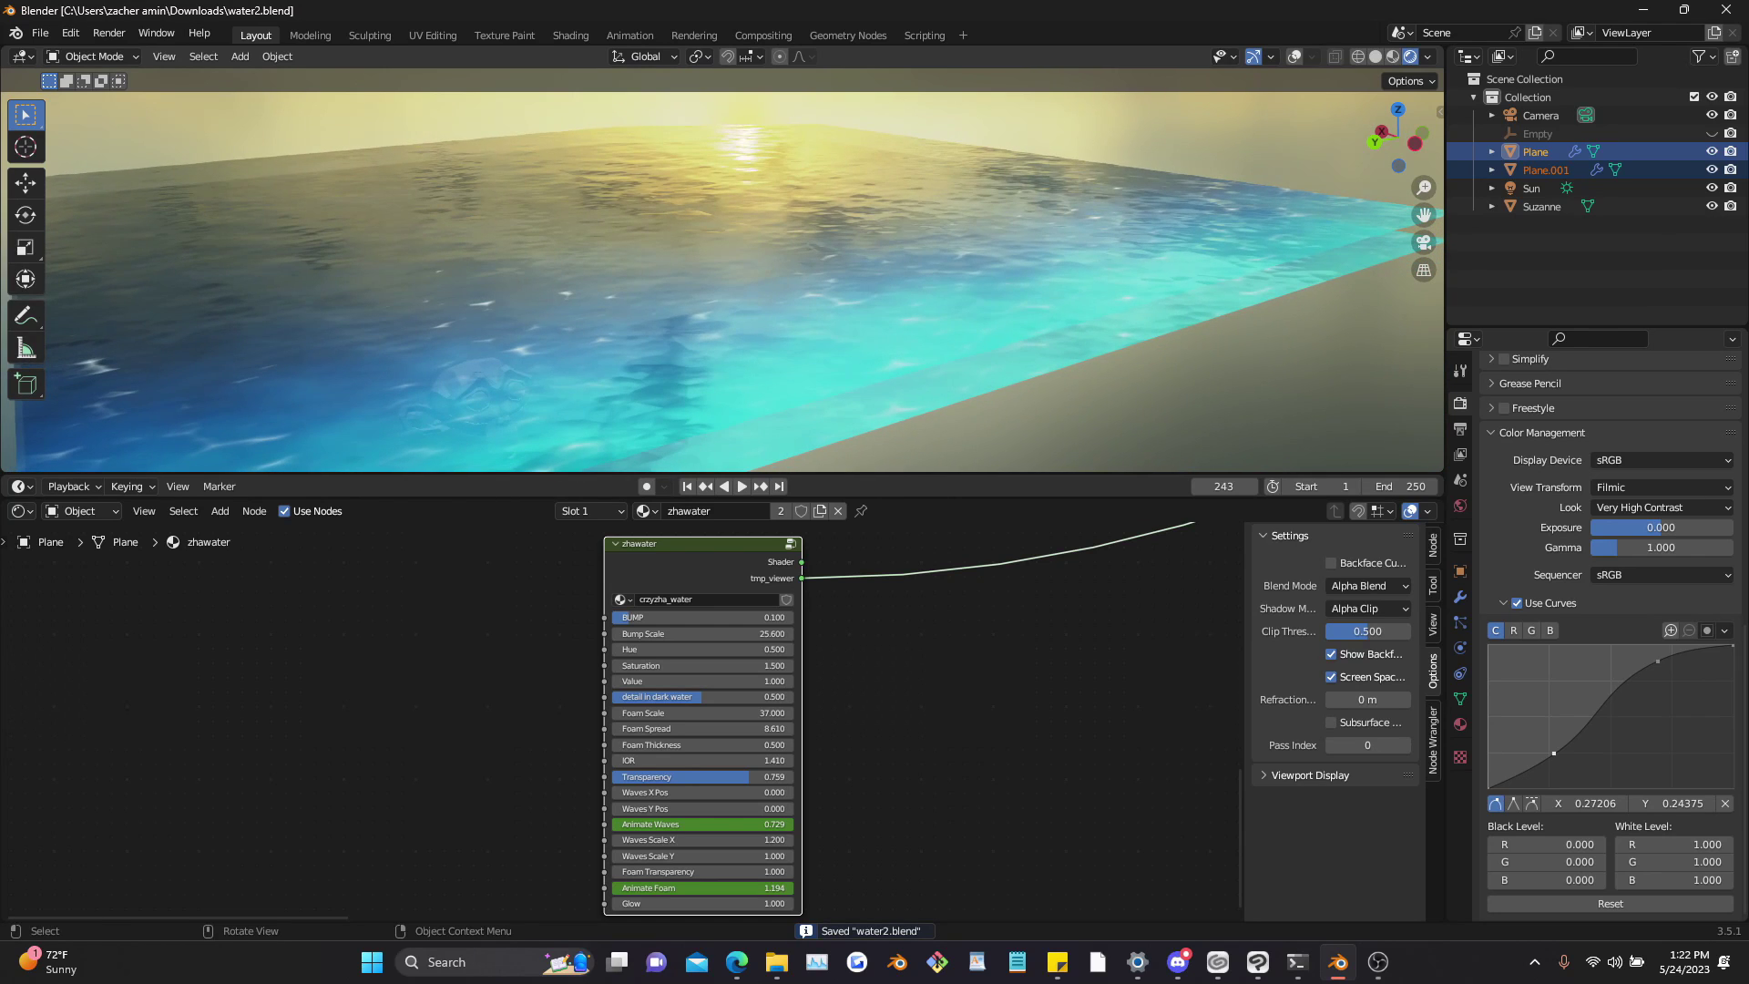
Step: Duplicate both water planes beside the originals and delete the copies
{"action": "scroll", "coordinate": [720, 273], "scroll_direction": "down", "scroll_amount": 3}
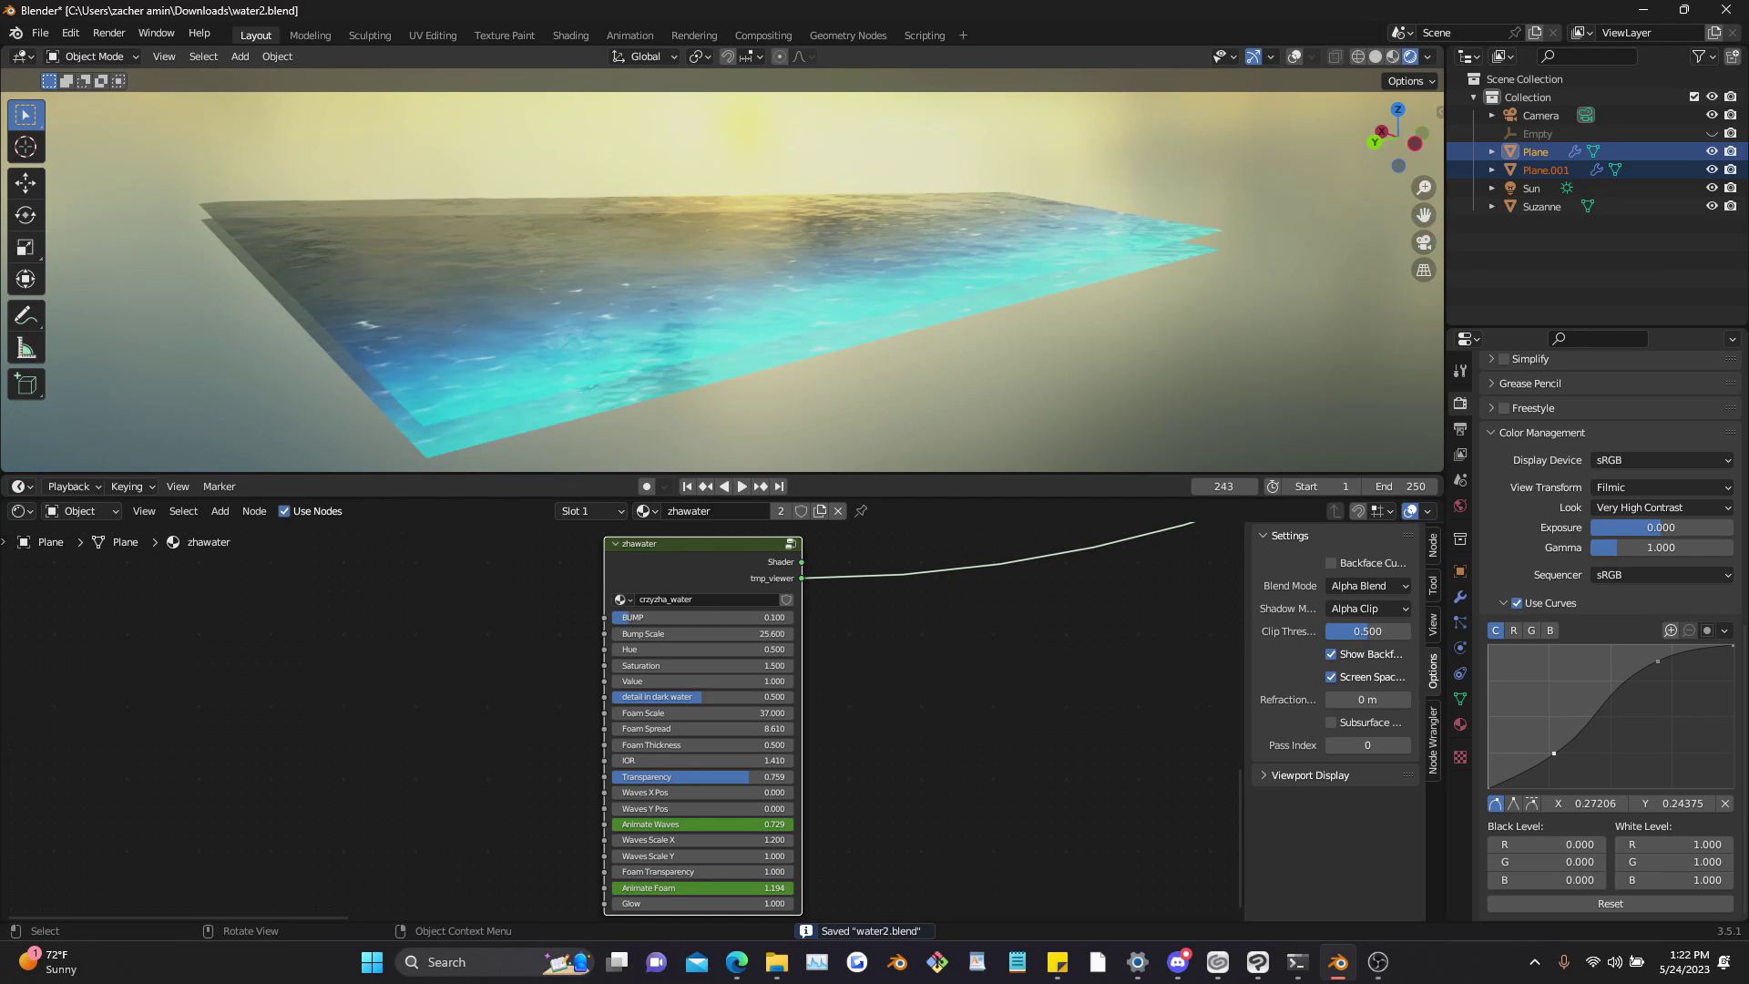
{"action": "key", "text": "shift+d"}
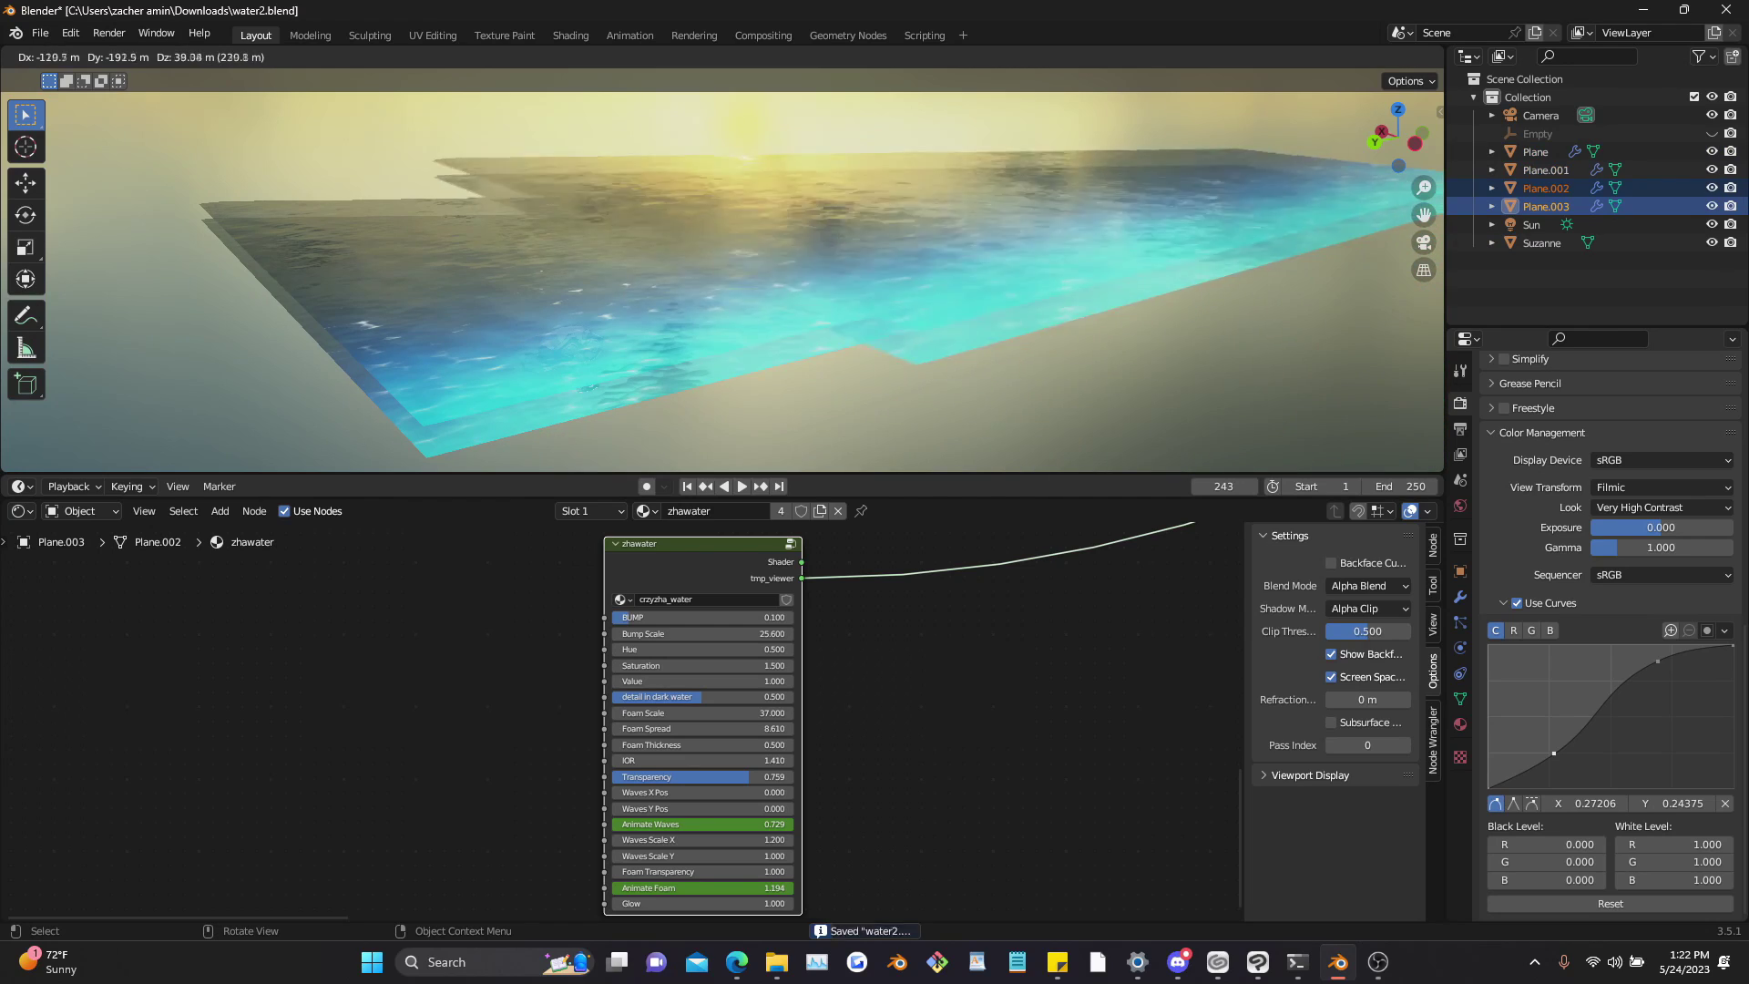
{"action": "scroll", "coordinate": [720, 273], "scroll_direction": "up", "scroll_amount": 3}
{"action": "middle_click_drag", "start_coordinate": [719, 274], "coordinate": [792, 328]}
{"action": "key", "text": "Delete"}
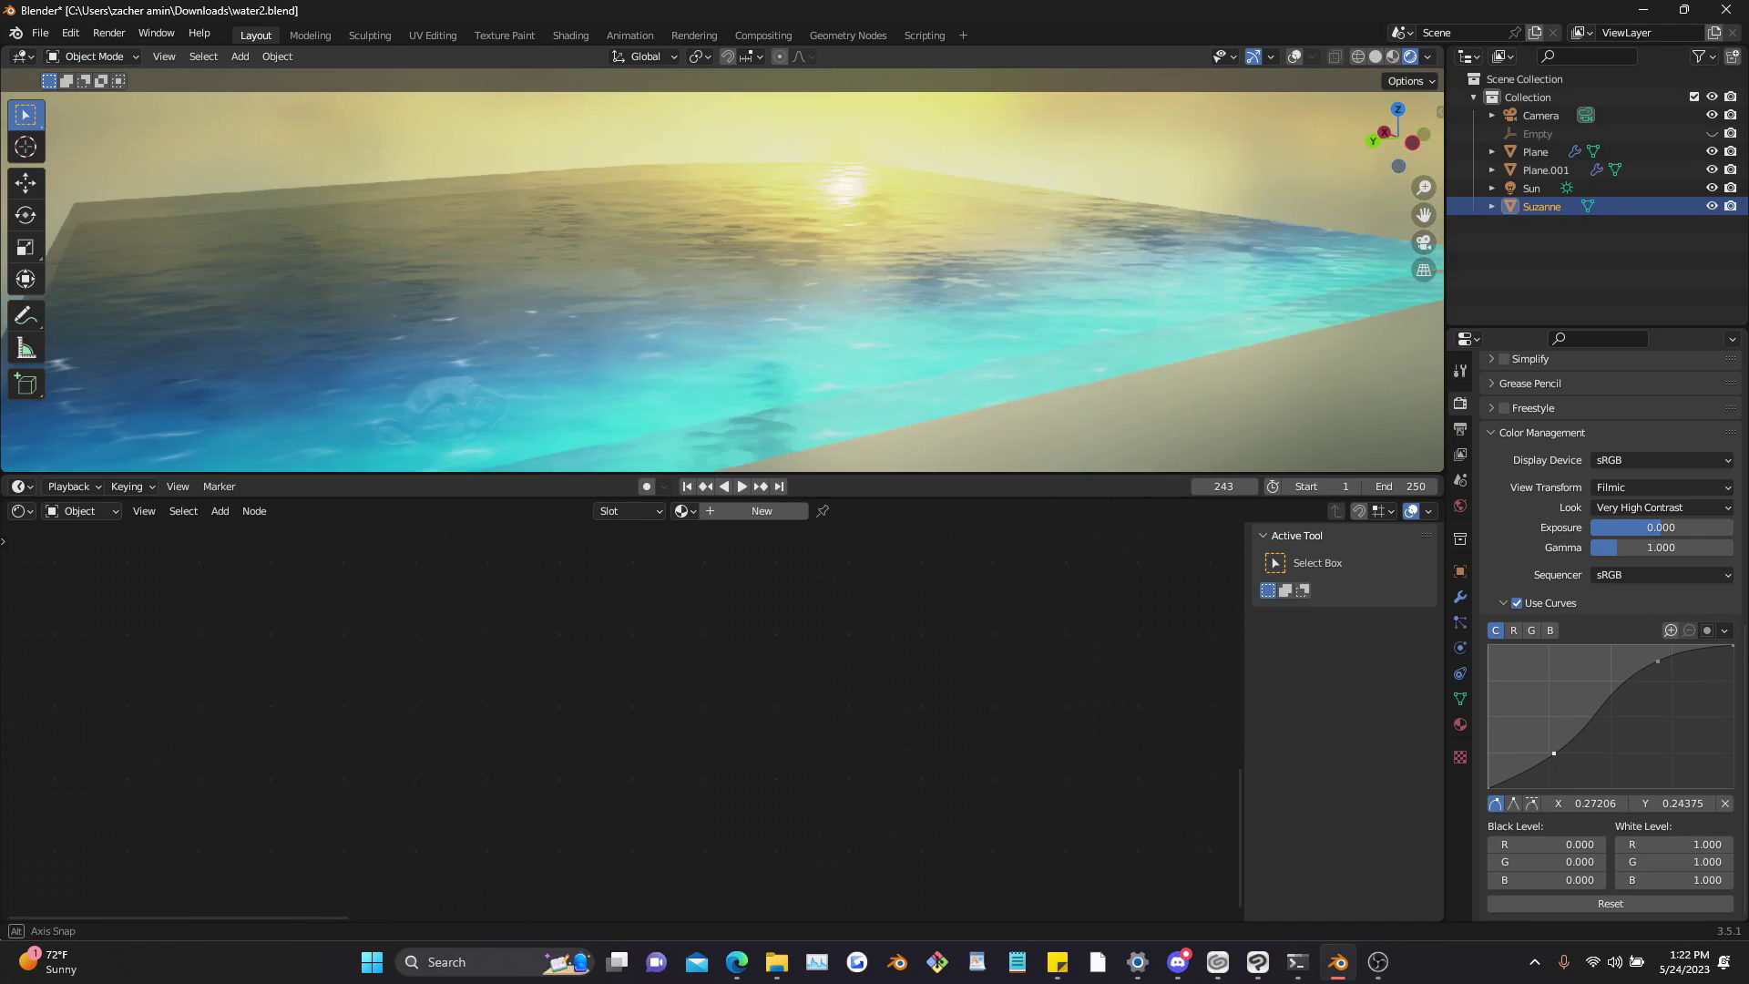
Step: Move the Suzanne object up along the Z axis until it pokes out of the water
{"action": "key", "text": "g"}
{"action": "key", "text": "z"}
{"action": "left_click", "coordinate": [729, 264]}
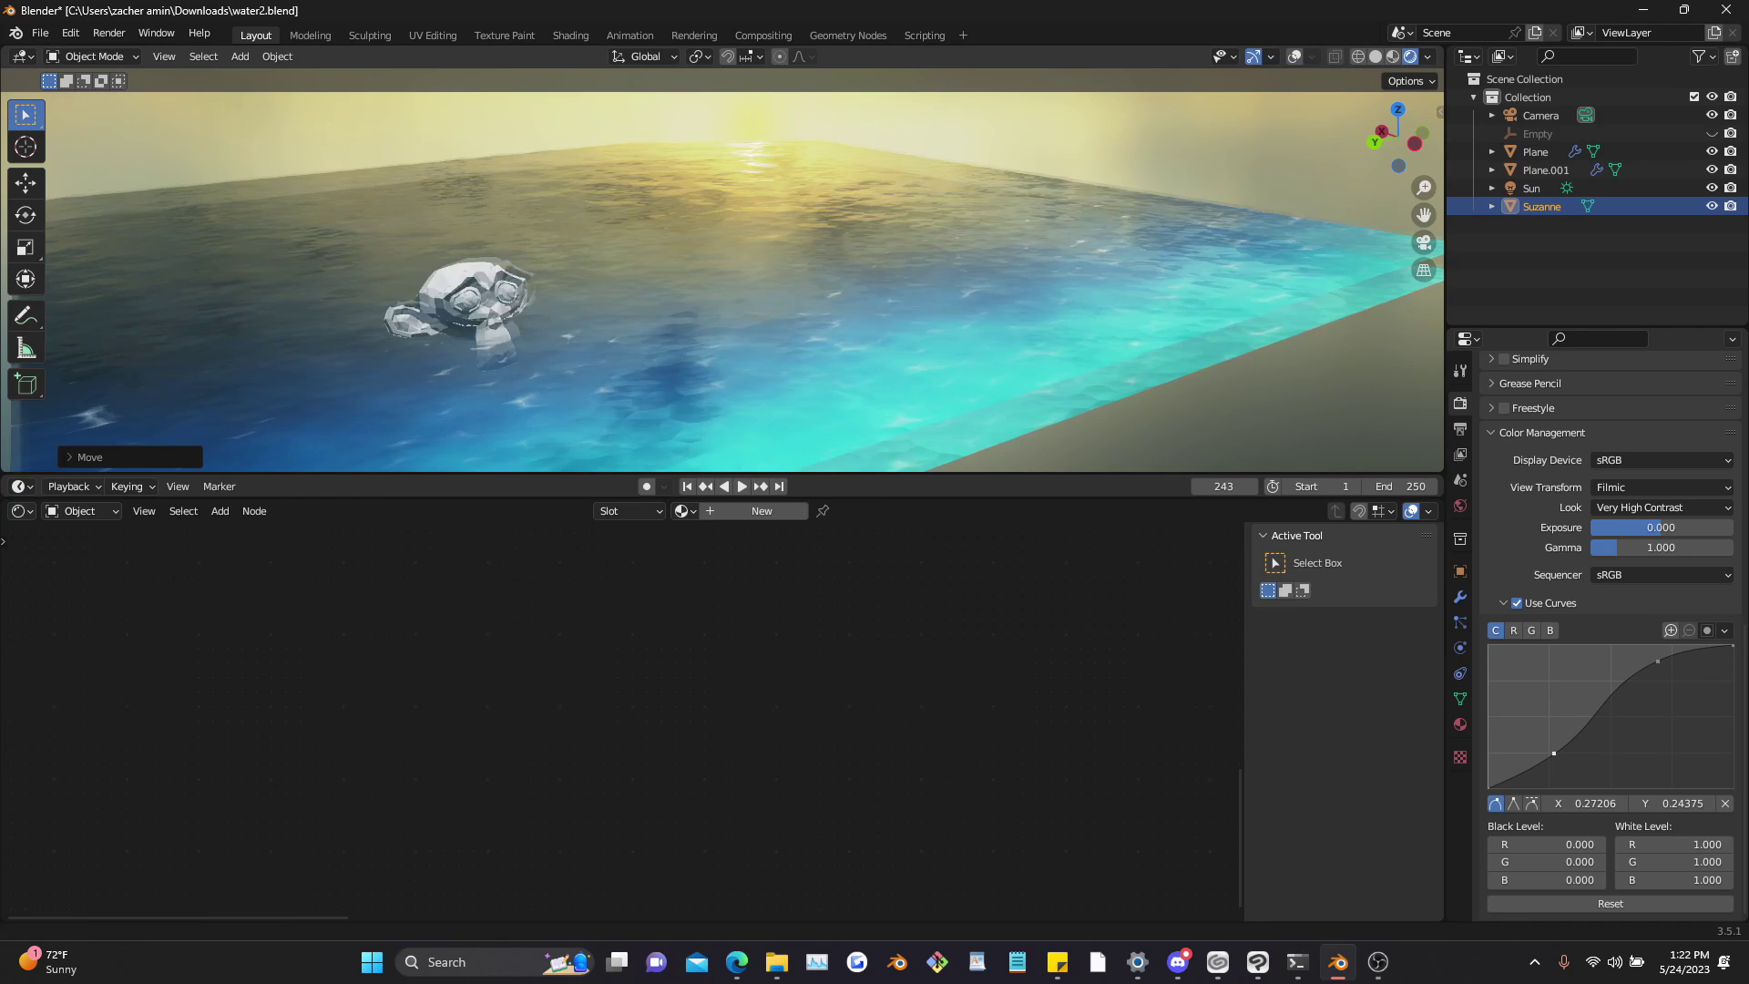